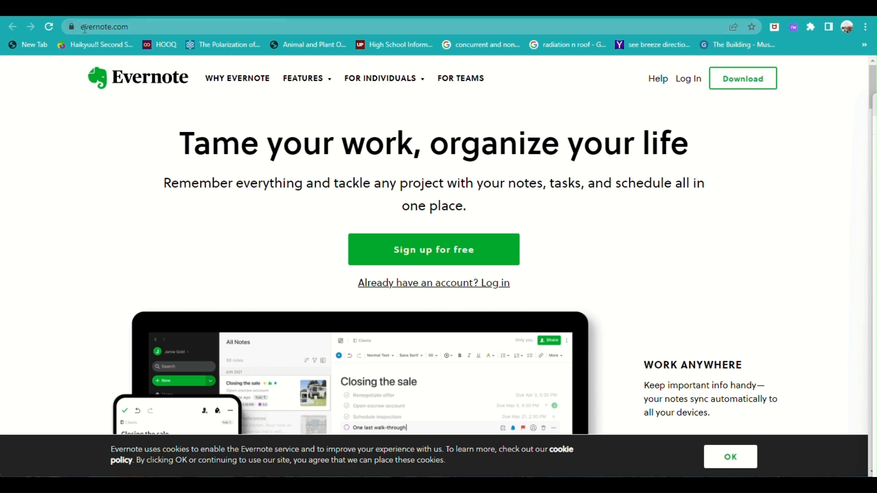
# - Look over the Evernote home page and its overview of available features
pyautogui.moveTo(85, 29); pyautogui.dragTo(121, 27)
pyautogui.moveTo(182, 28); pyautogui.dragTo(182, 28)
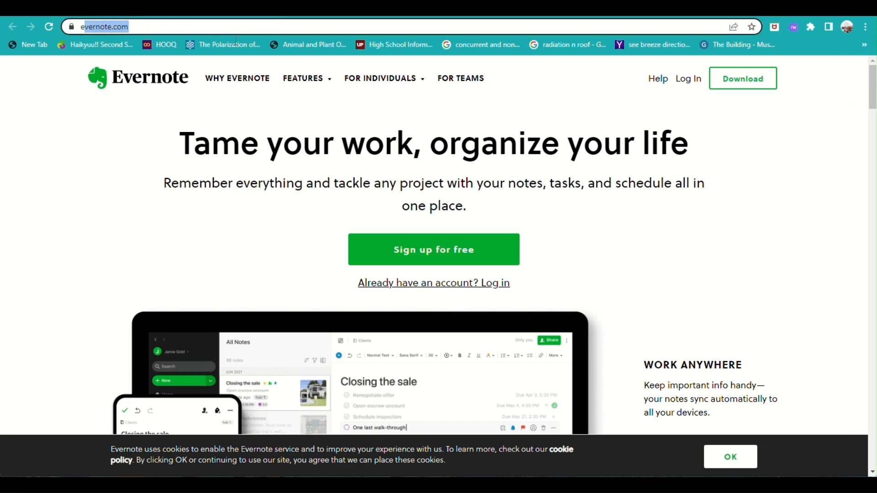
pyautogui.moveTo(307, 80)
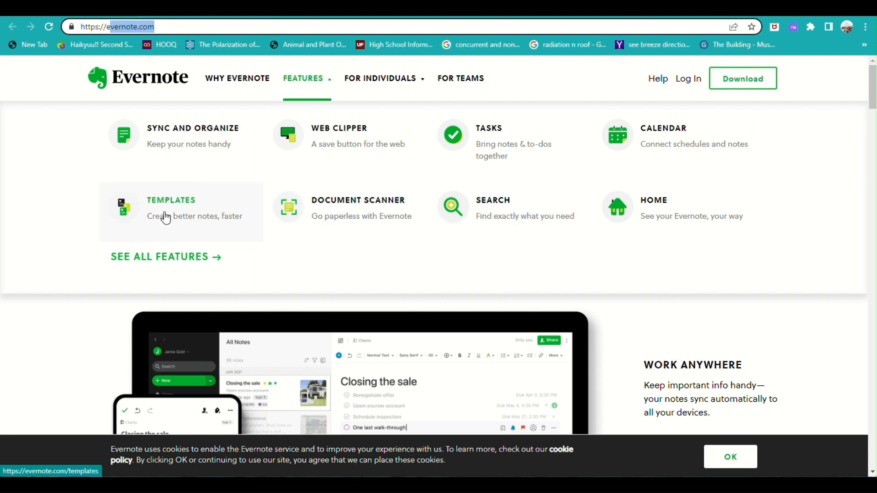
pyautogui.scroll(-3, 302, 256)
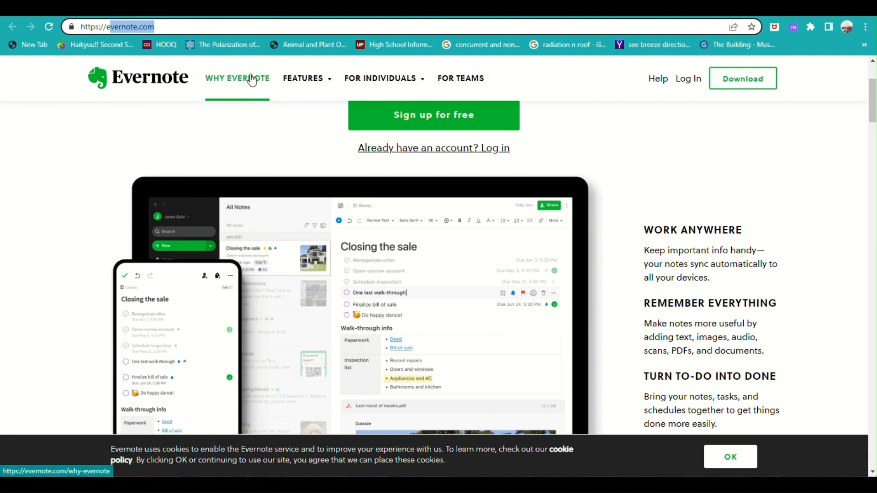
# - Open the Why Evernote page and read through its overview of benefits
pyautogui.click(252, 80)
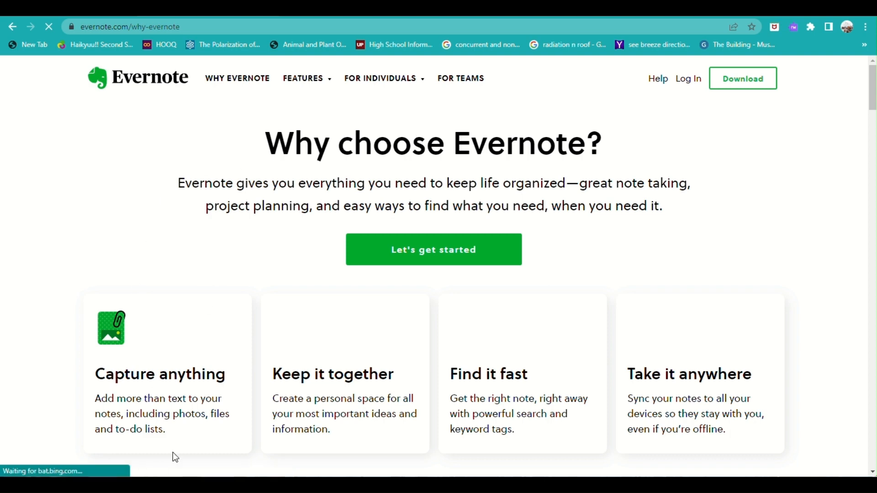
pyautogui.scroll(-3, 193, 366)
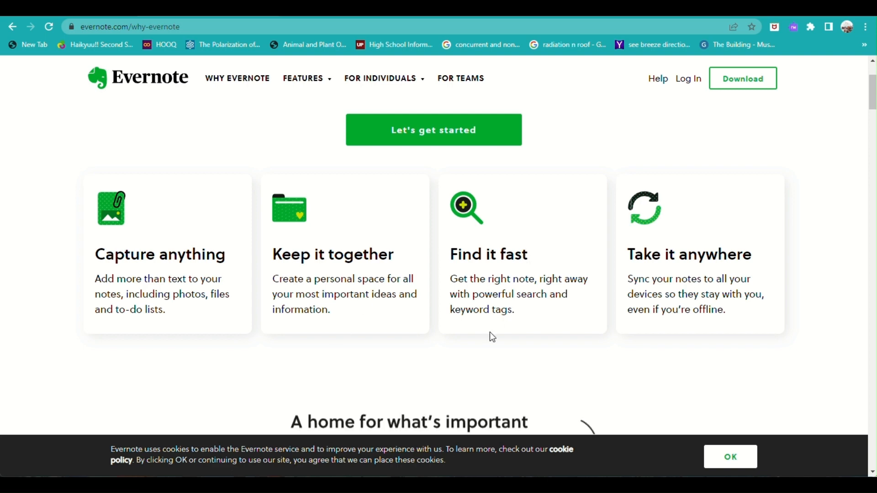
pyautogui.scroll(-3, 384, 306)
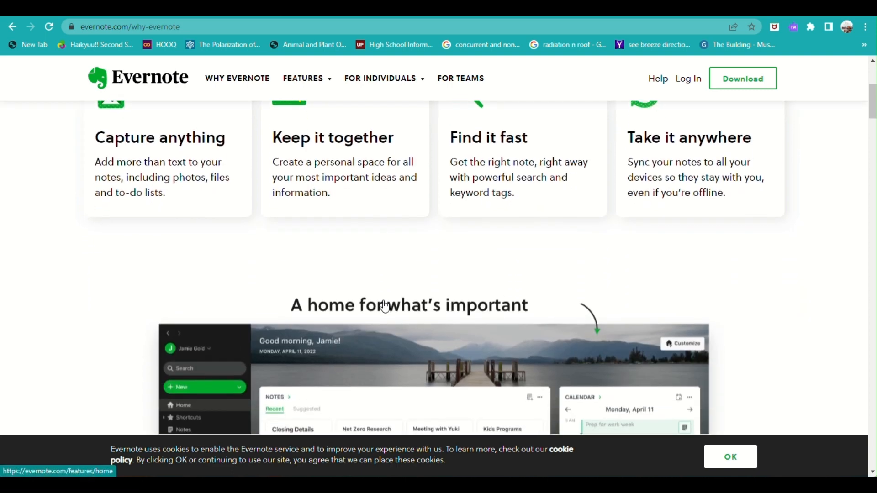
pyautogui.scroll(-3, 384, 306)
pyautogui.scroll(6, 384, 305)
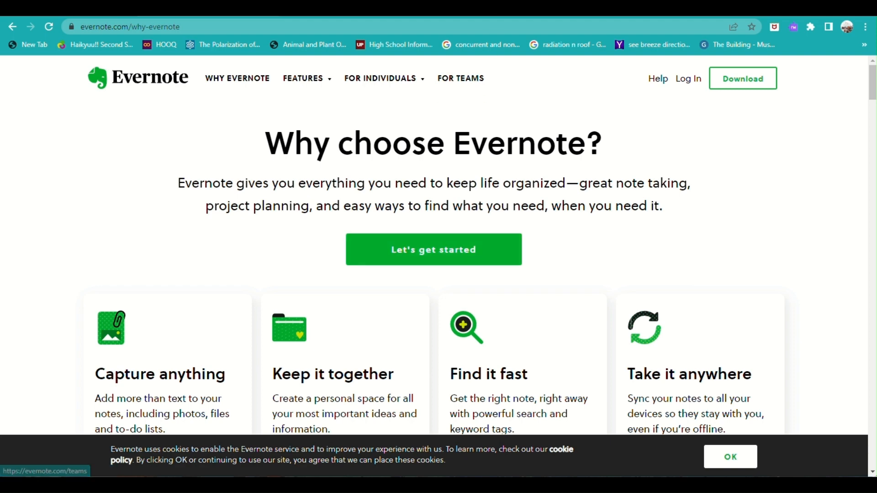
# - Go from the Why Evernote page to the plan comparison page and accept the cookie notice
pyautogui.click(500, 13)
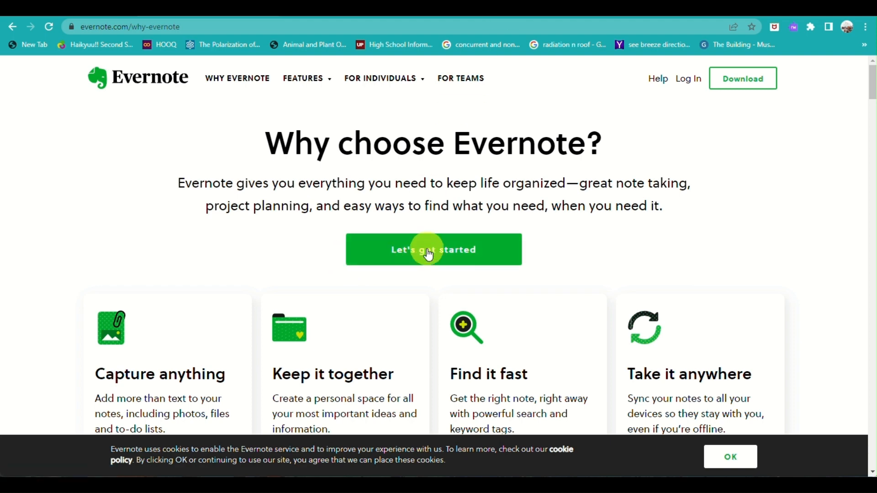
pyautogui.click(497, 249)
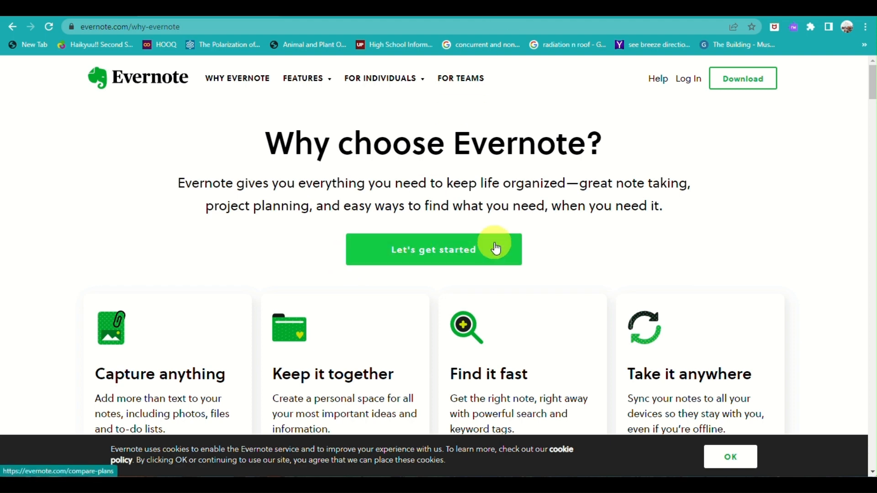
pyautogui.click(421, 257)
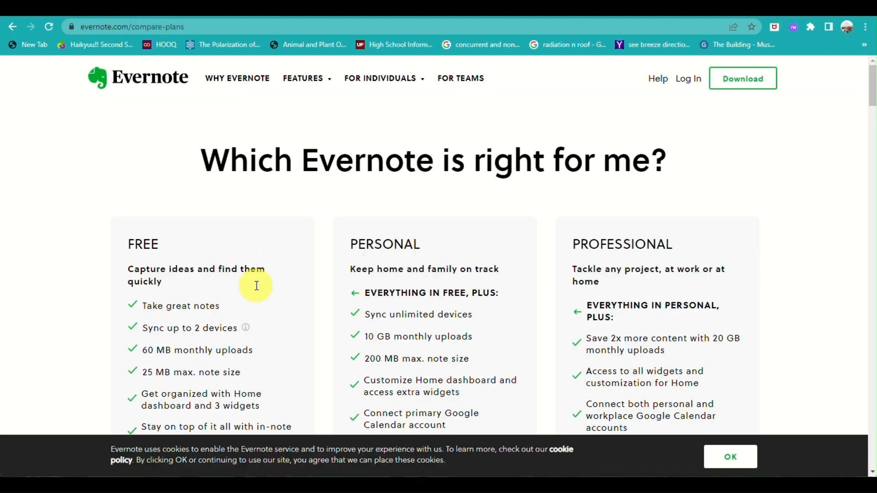
pyautogui.scroll(-3, 261, 361)
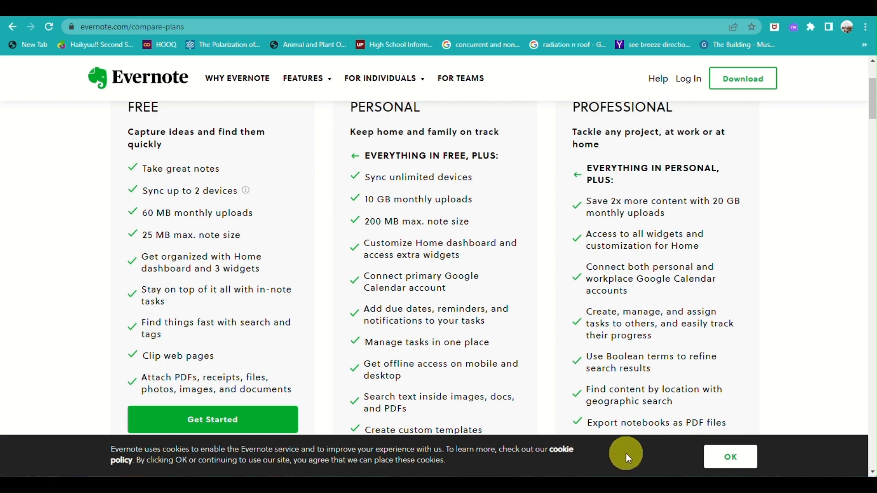
pyautogui.click(719, 457)
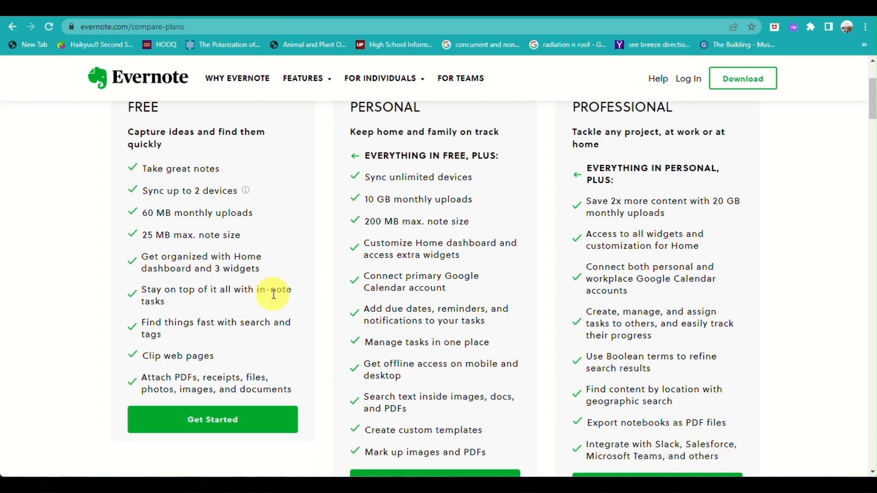
# - Examine the features offered by the Free, Personal and Professional plans and the Evernote Teams option
pyautogui.scroll(-3, 205, 283)
pyautogui.scroll(5, 215, 269)
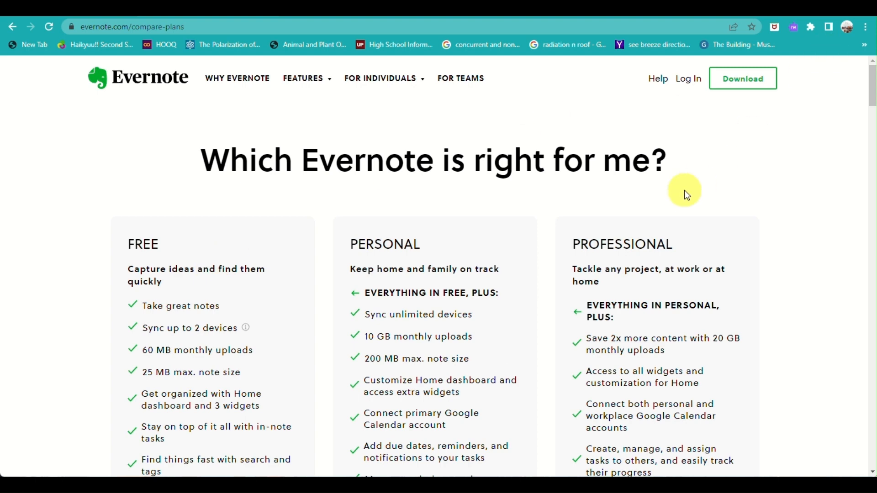
pyautogui.scroll(1, 679, 194)
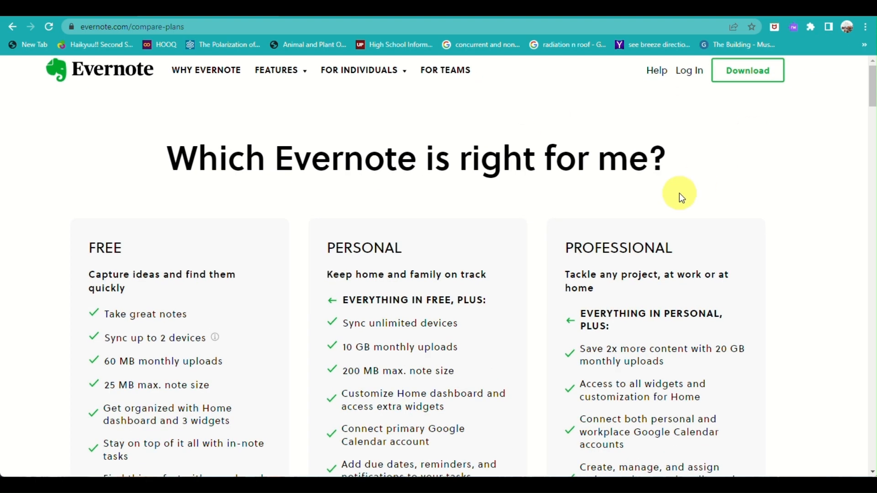
pyautogui.scroll(-1, 679, 193)
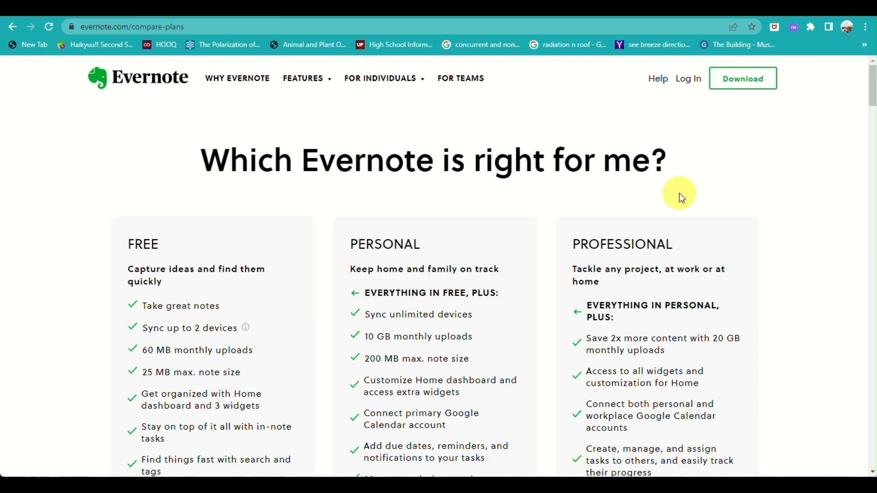
pyautogui.scroll(-2, 391, 274)
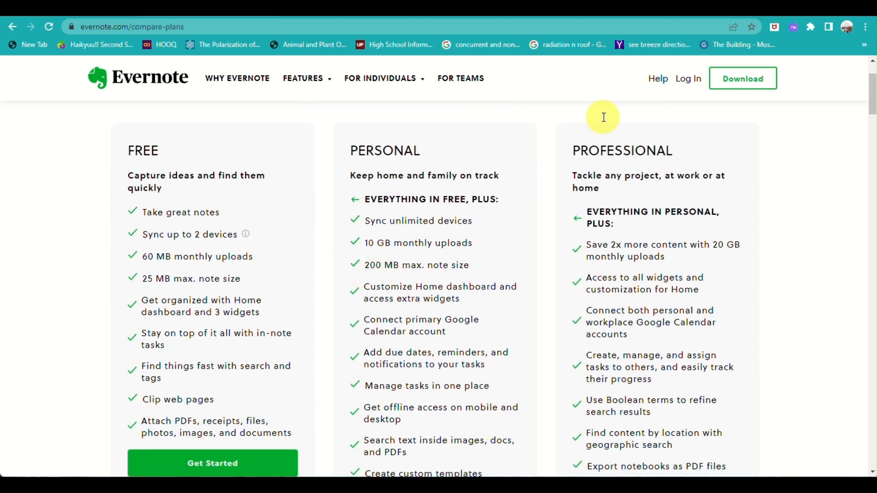
pyautogui.scroll(-4, 354, 334)
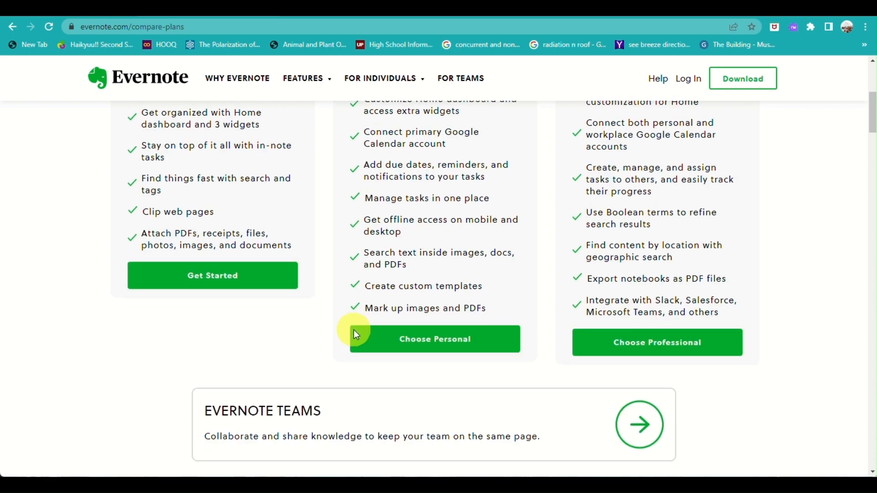
pyautogui.scroll(6, 356, 334)
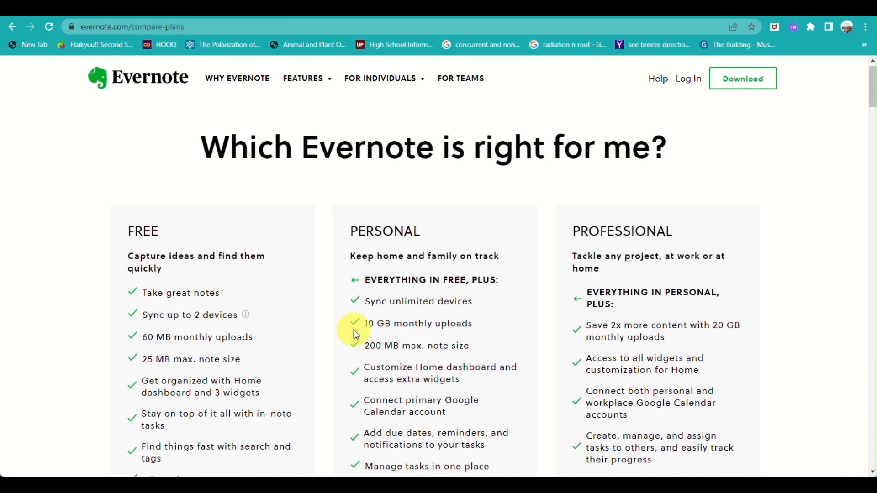
pyautogui.scroll(-5, 356, 335)
pyautogui.scroll(-3, 356, 335)
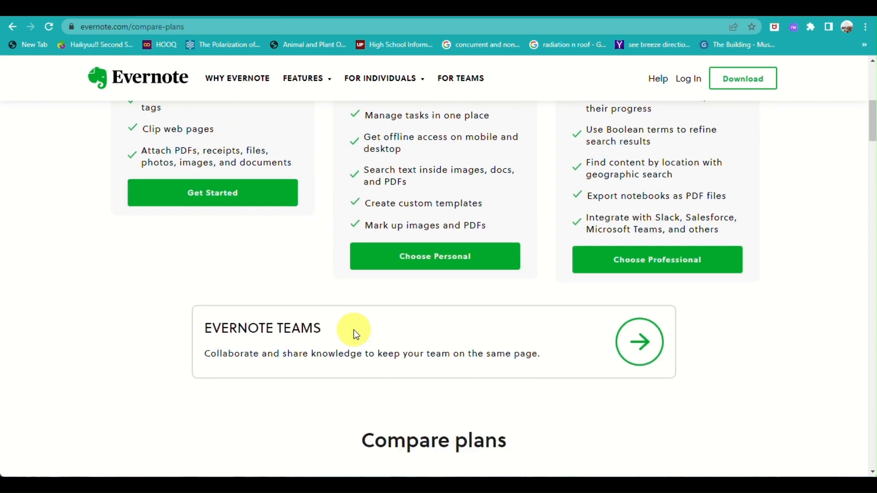
pyautogui.scroll(7, 356, 335)
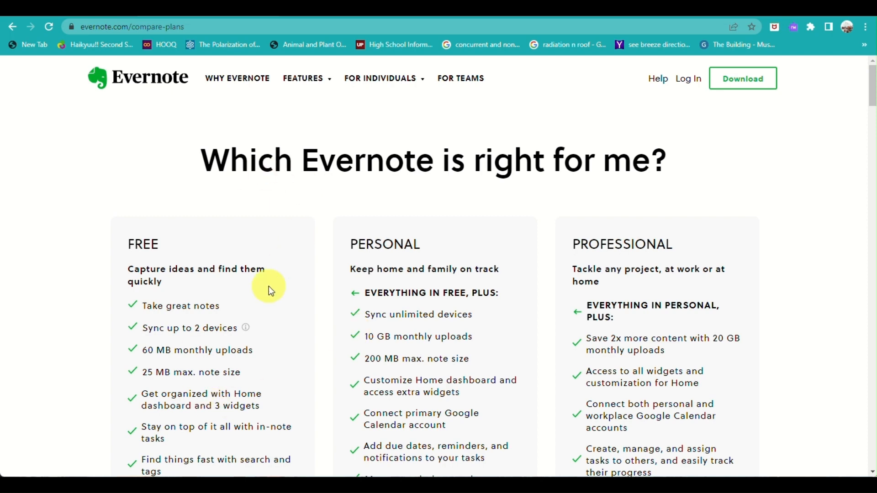
# - Get started with the Free plan and register using the existing Google account
pyautogui.scroll(-3, 252, 299)
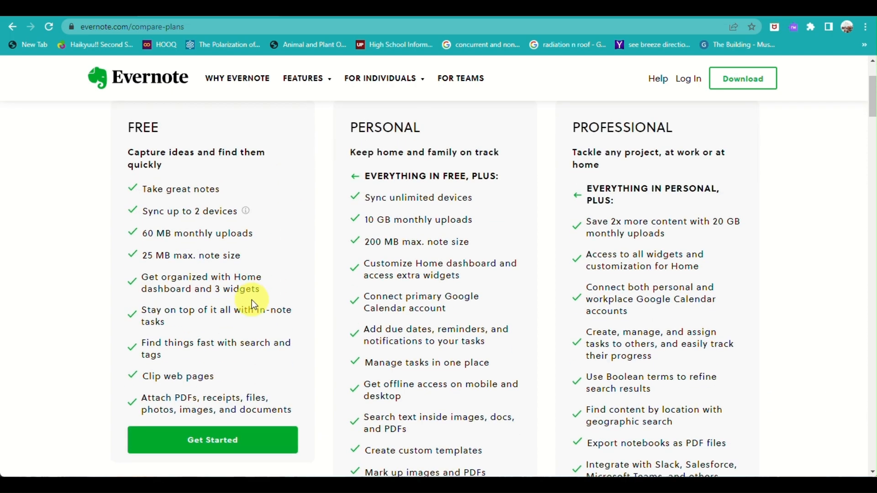
pyautogui.click(191, 442)
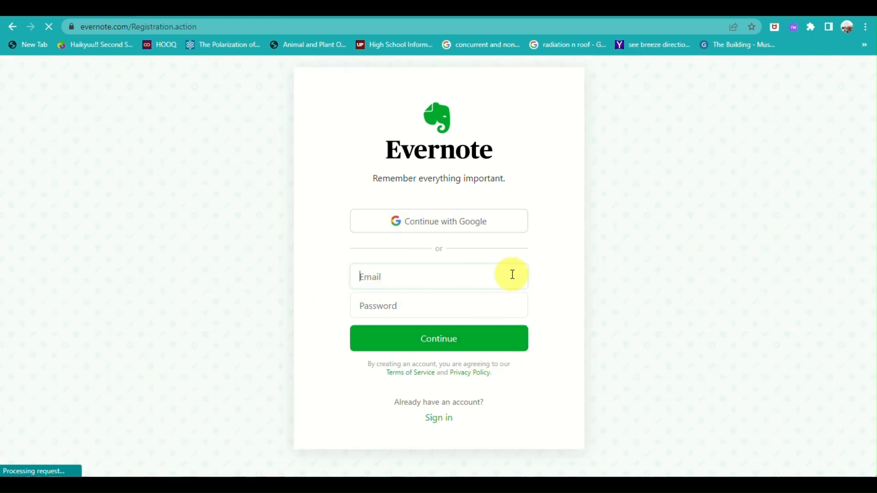
pyautogui.click(511, 223)
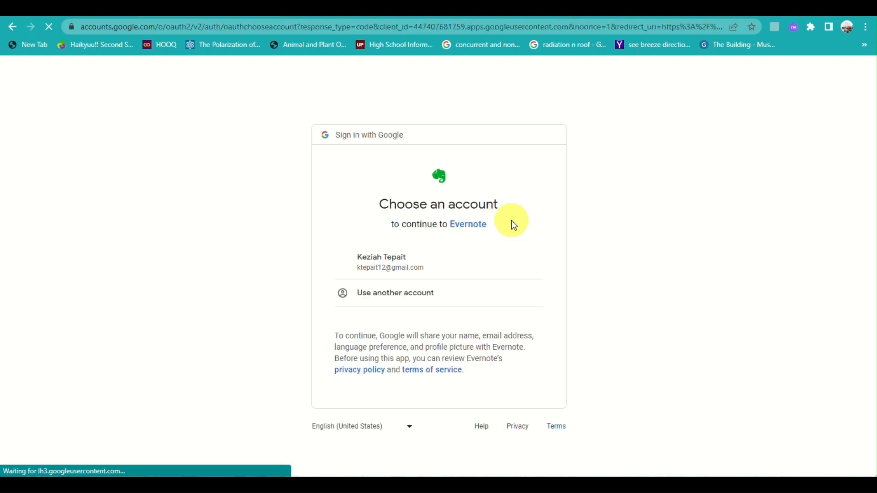
pyautogui.click(393, 269)
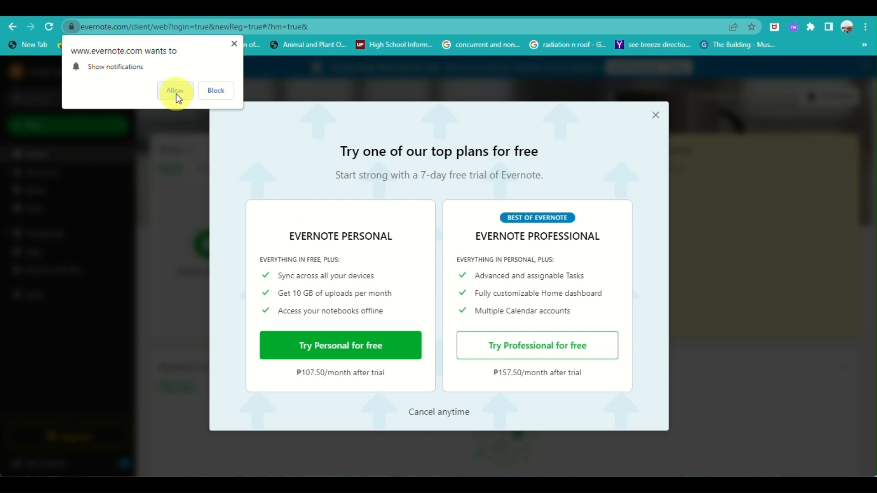
# - Block the site's notifications and dismiss the 7-day free trial offer for the paid plans
pyautogui.click(216, 91)
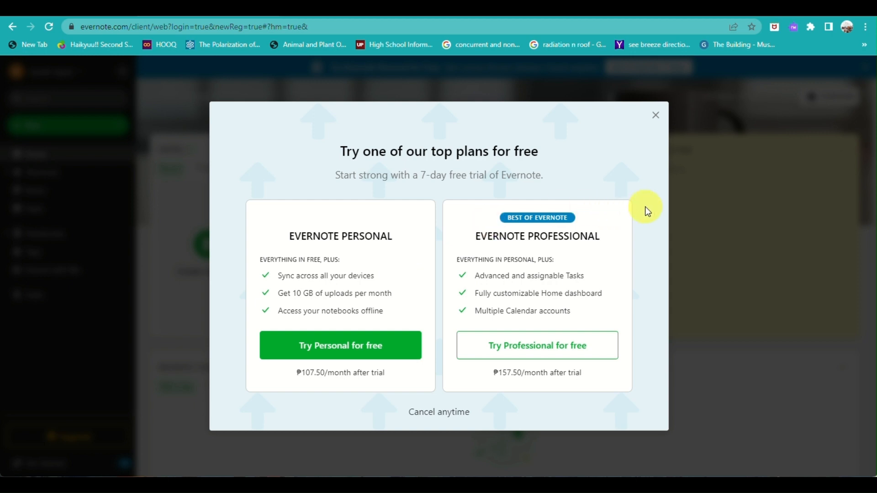
pyautogui.click(655, 120)
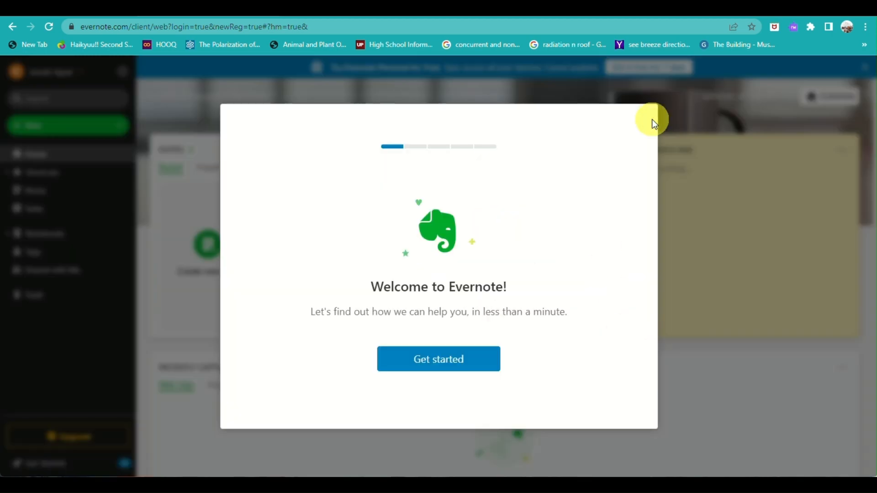
# - Start the welcome questionnaire and submit Personal as the reason for using Evernote
pyautogui.click(450, 357)
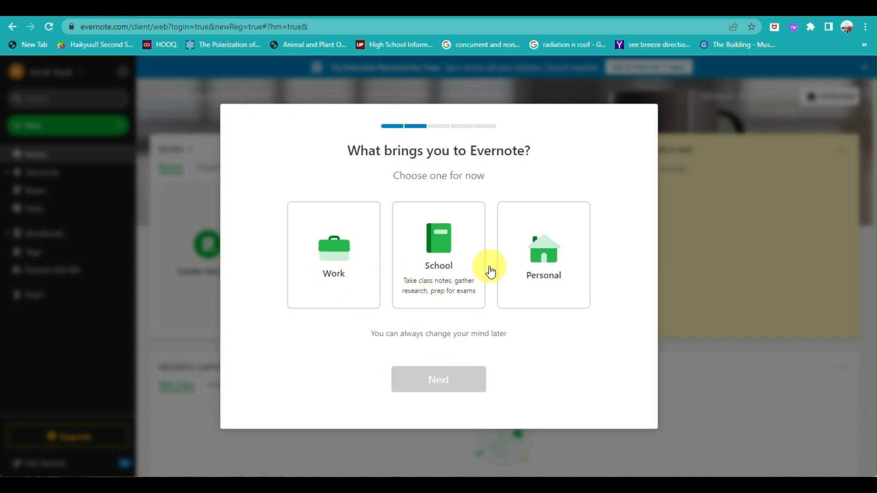
pyautogui.click(545, 273)
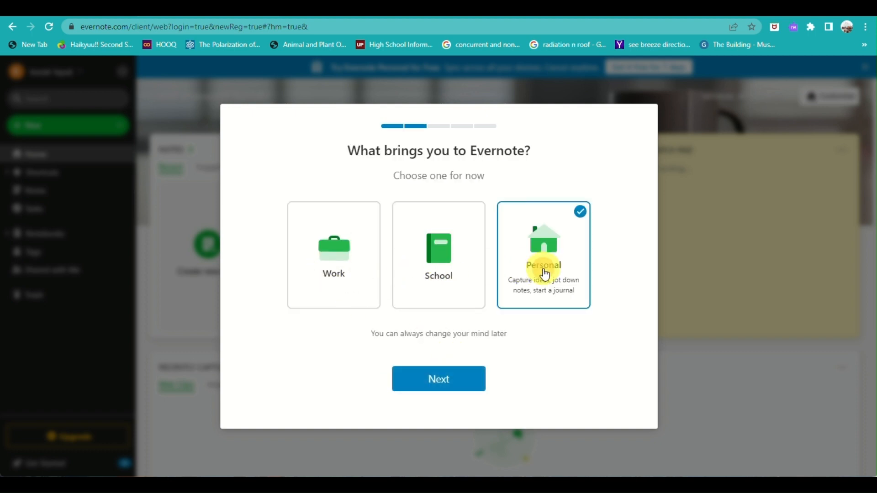
pyautogui.click(464, 382)
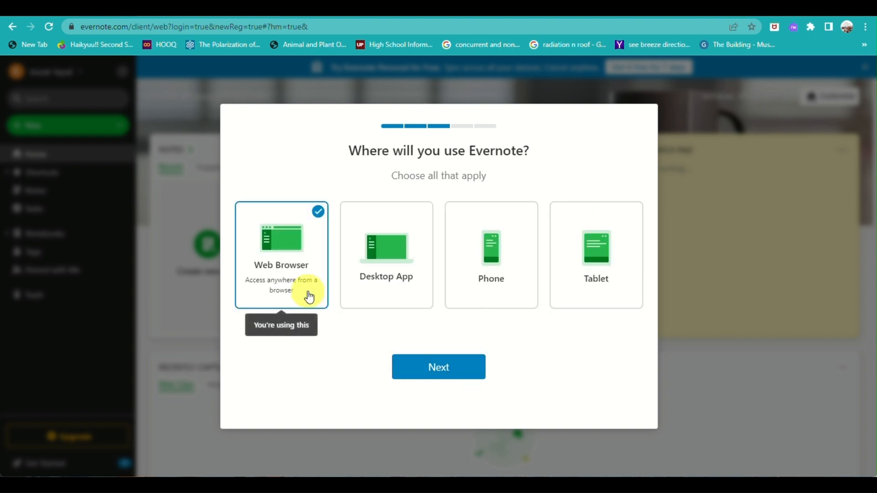
# - Answer where Evernote will be used with Web Browser only and continue to the next question
pyautogui.click(282, 282)
pyautogui.moveTo(264, 269); pyautogui.dragTo(265, 226)
pyautogui.click(265, 226)
pyautogui.click(279, 221)
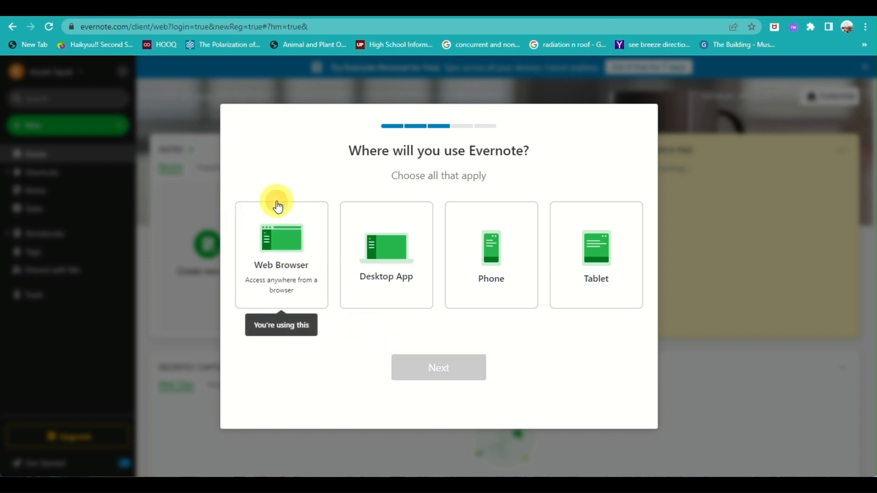
pyautogui.click(276, 201)
pyautogui.click(443, 377)
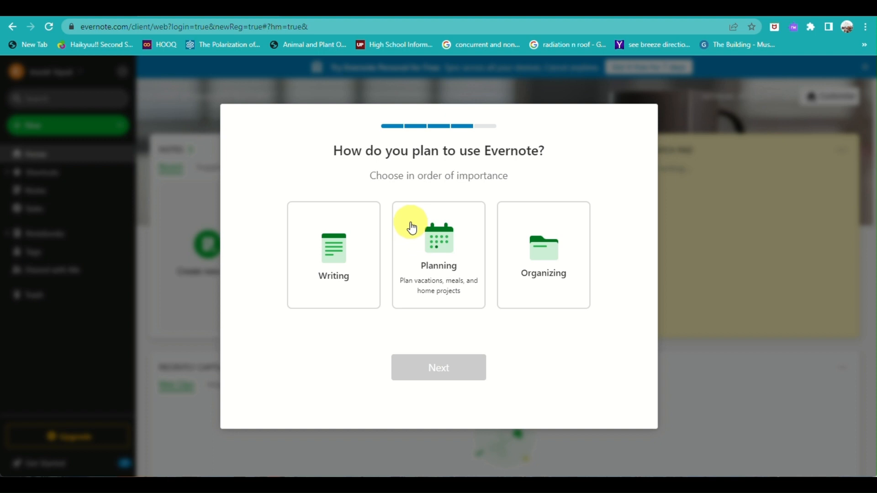
# - Rank the planned uses of Evernote as Organizing first, Planning second and Writing third
pyautogui.click(373, 240)
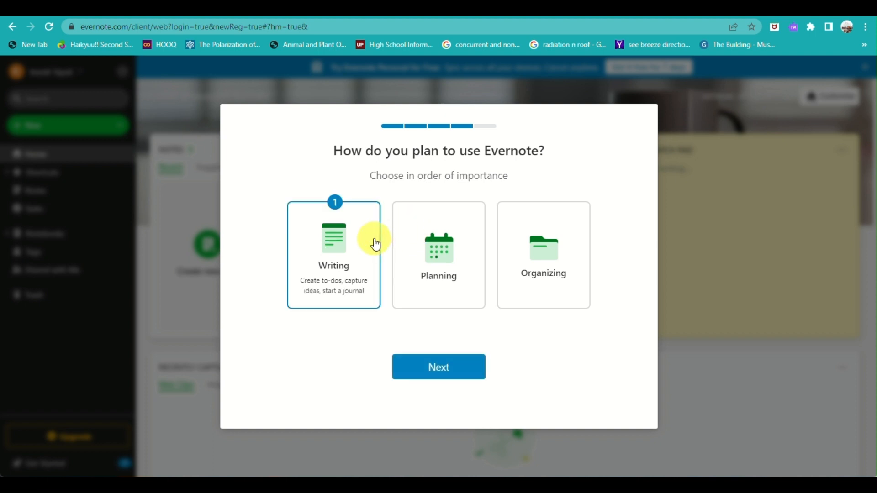
pyautogui.click(374, 242)
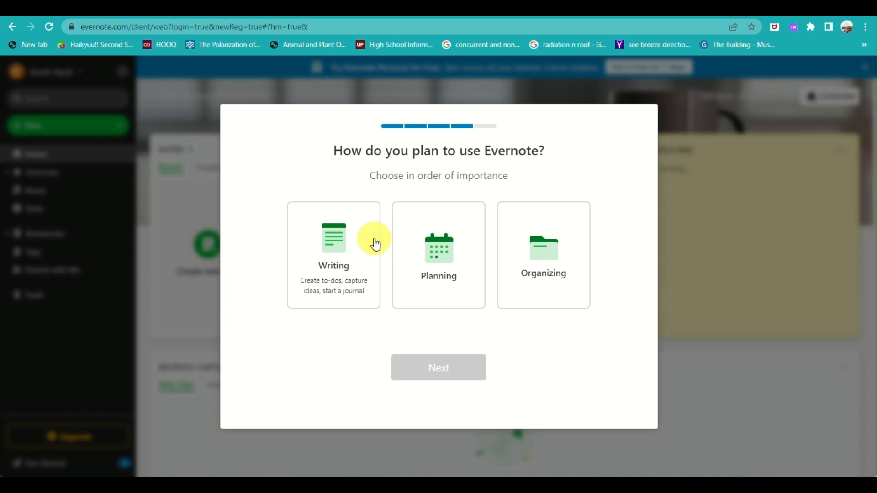
pyautogui.click(549, 259)
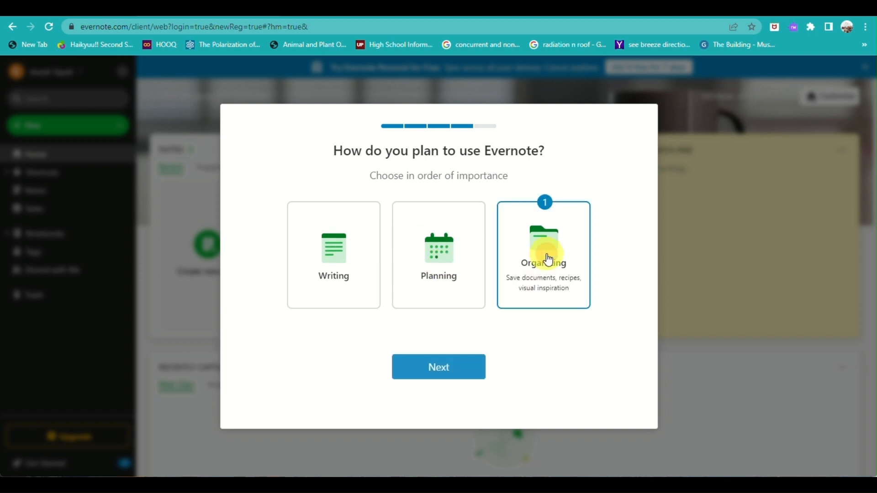
pyautogui.click(441, 245)
pyautogui.click(346, 254)
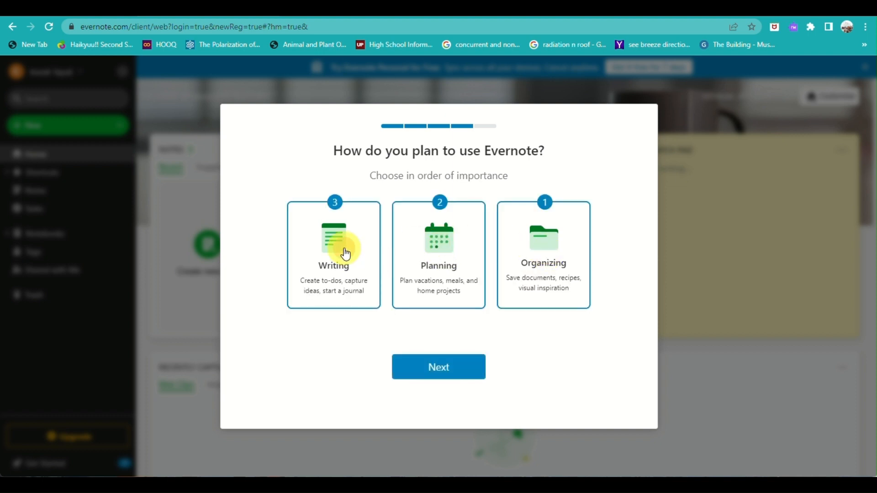
# - Submit the ranked uses to finish the questionnaire and dismiss the recommended plan, desktop app and free trial offers
pyautogui.click(438, 371)
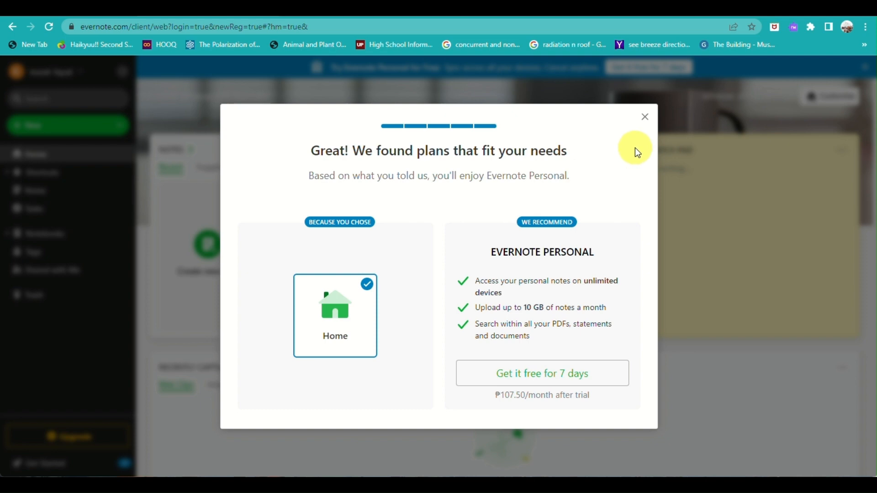
pyautogui.click(646, 120)
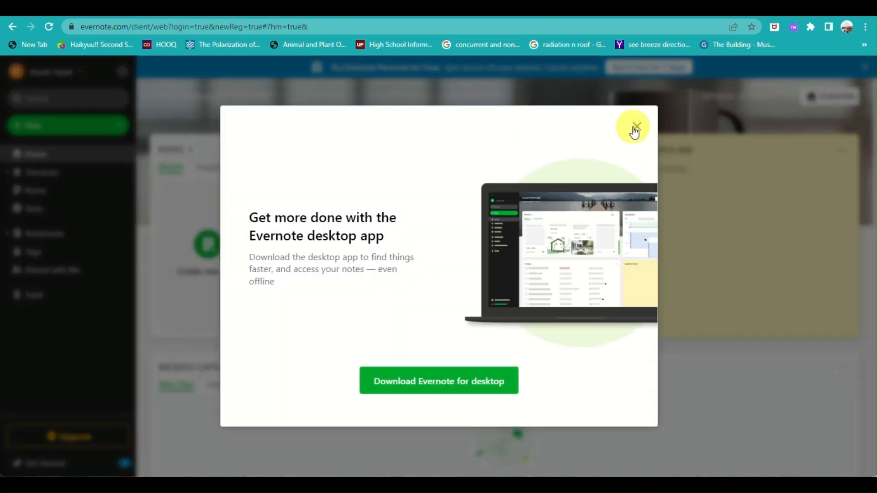
pyautogui.click(638, 127)
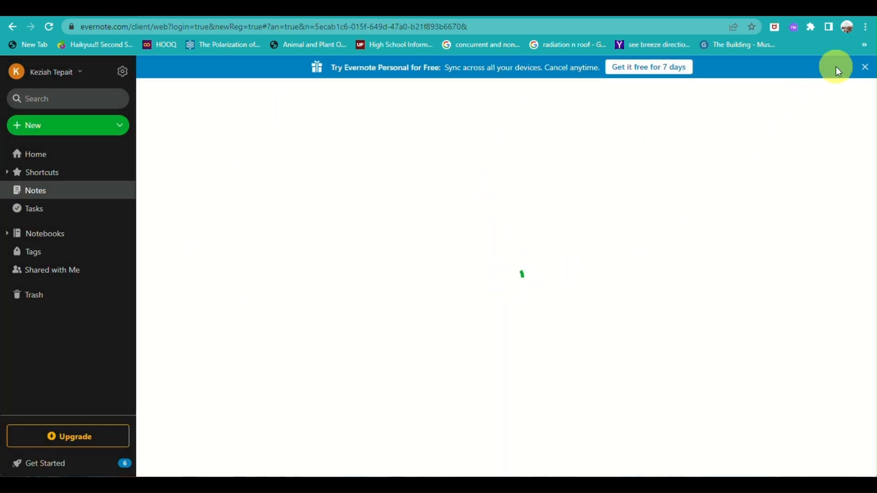
pyautogui.click(867, 72)
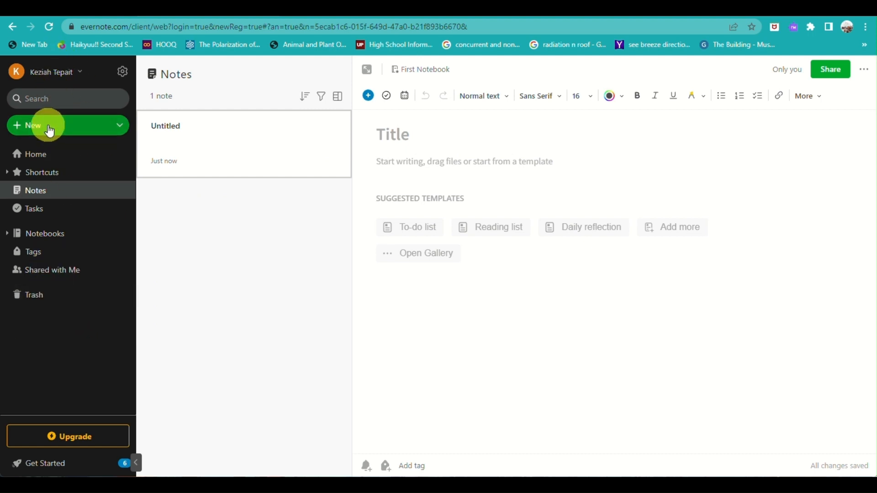
# - Review the types of items that can be created and look over the Home dashboard's widgets
pyautogui.click(104, 126)
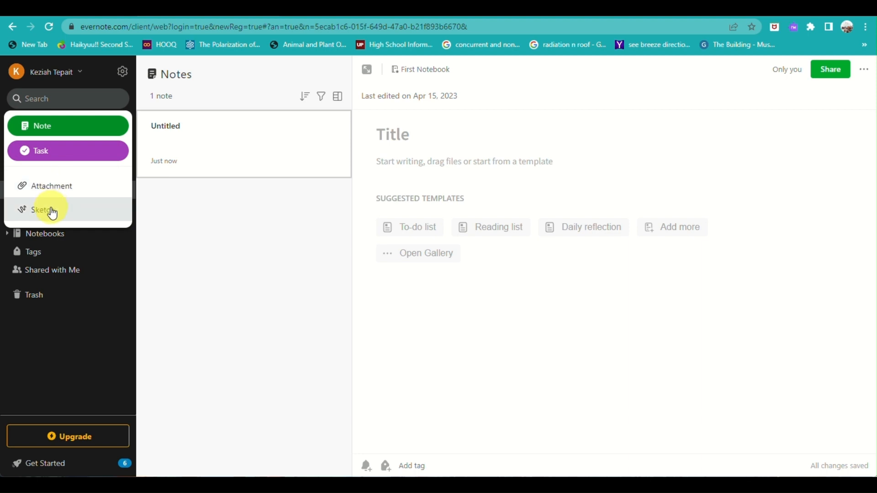
pyautogui.click(80, 316)
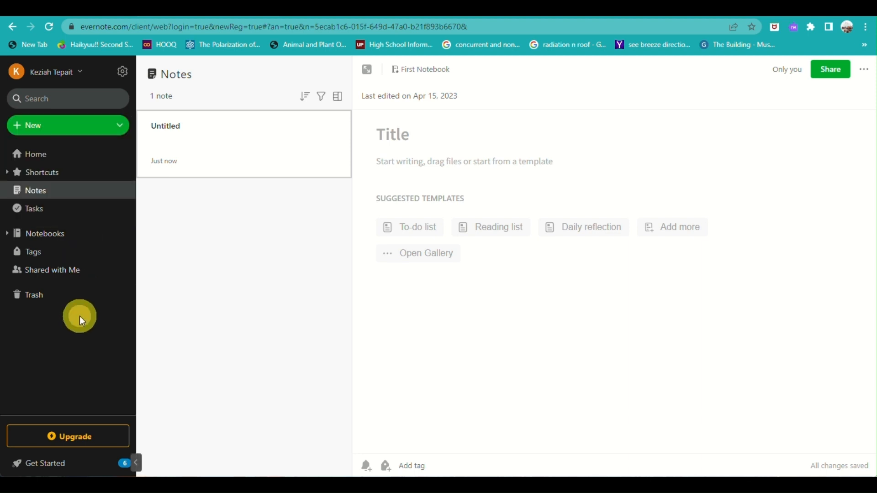
pyautogui.click(47, 156)
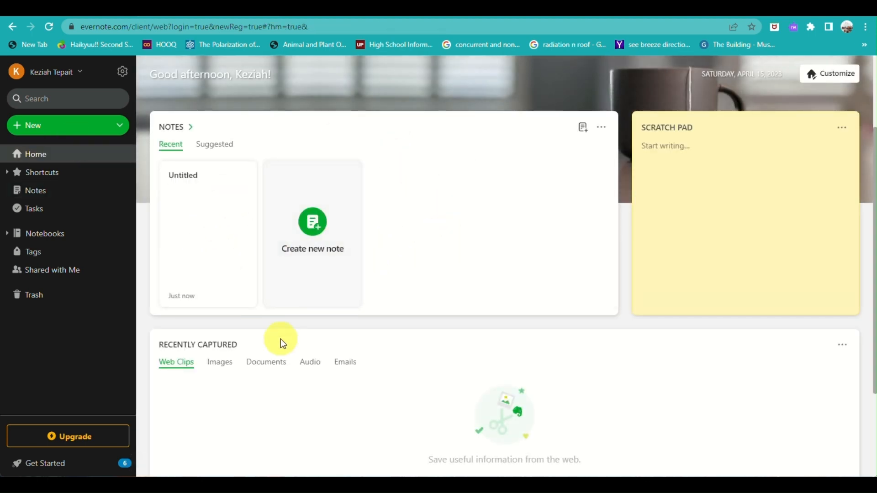
pyautogui.scroll(-2, 297, 398)
pyautogui.scroll(4, 297, 397)
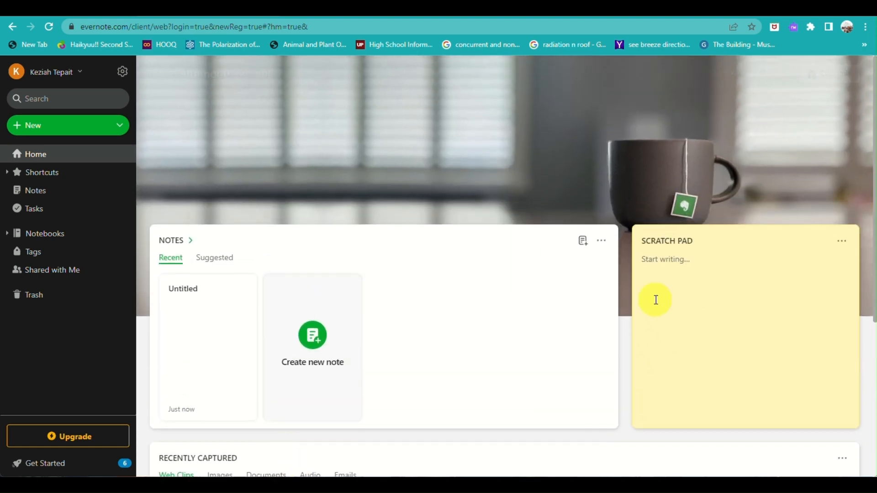
pyautogui.scroll(-5, 320, 396)
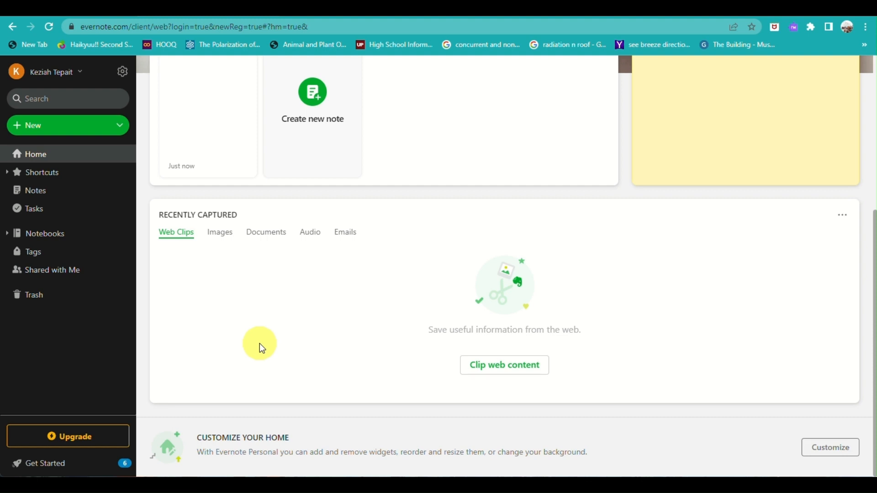
# - Expand Shortcuts and look through the Notes, Tasks, Notebooks, Tags, Shared with Me and Trash sections
pyautogui.click(70, 172)
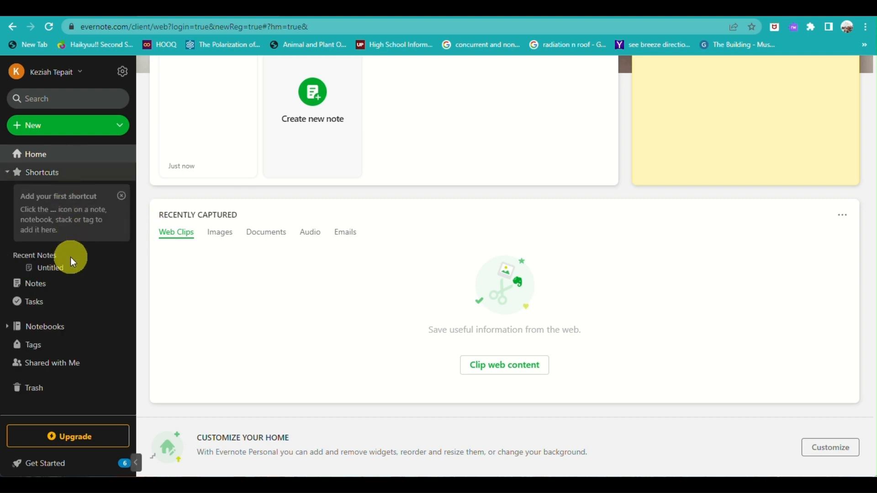
pyautogui.click(60, 284)
pyautogui.click(50, 305)
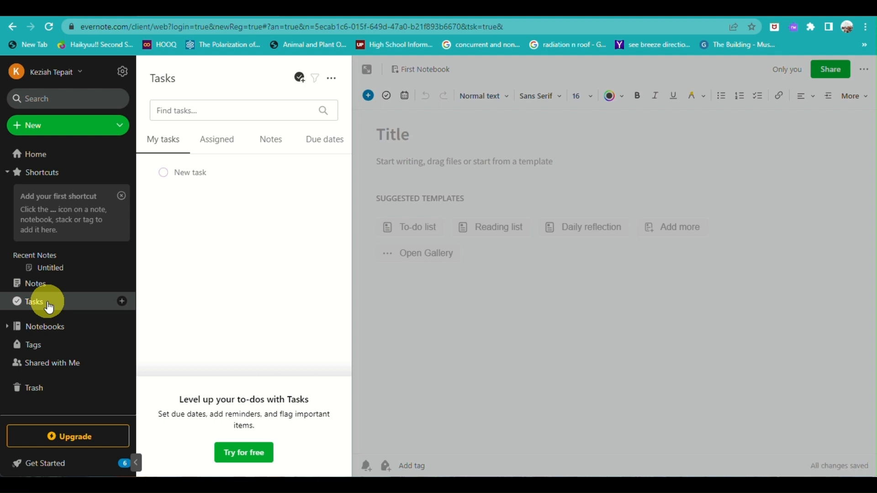
pyautogui.click(47, 336)
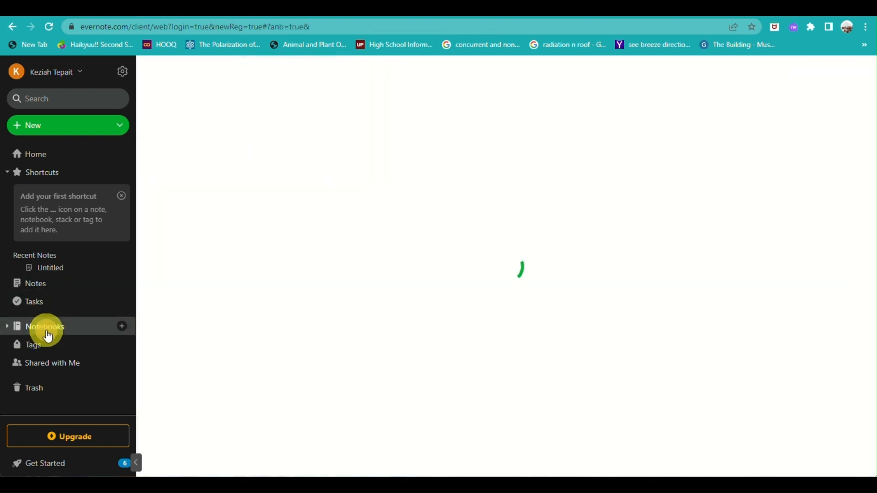
pyautogui.click(47, 356)
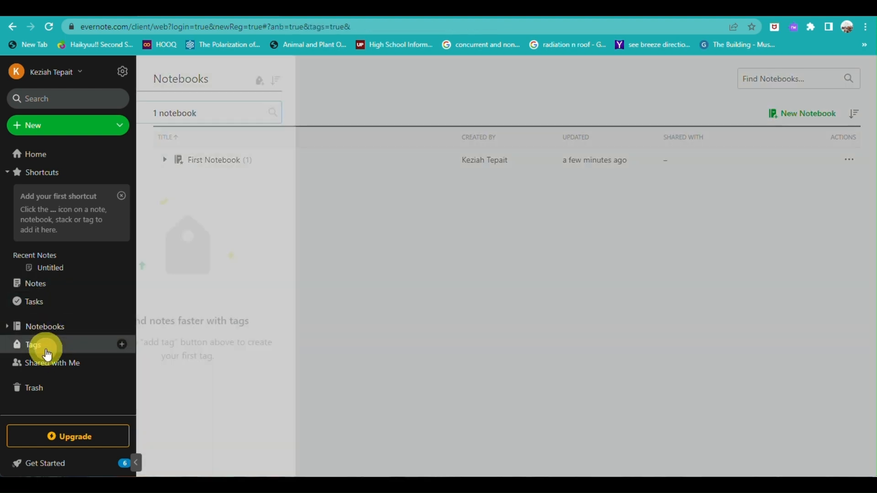
pyautogui.click(45, 366)
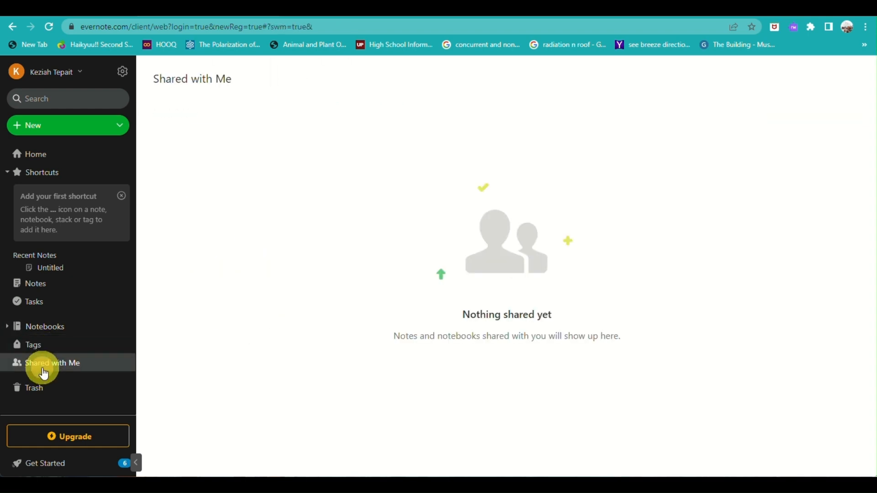
pyautogui.click(41, 388)
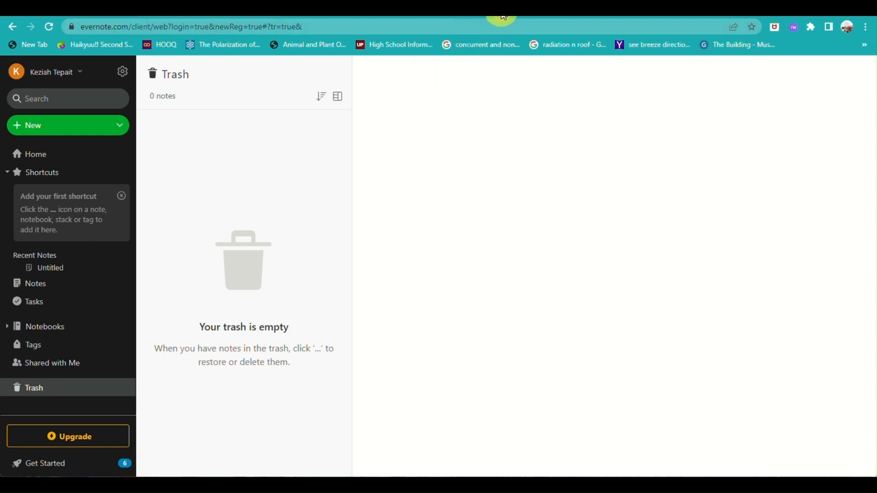
# - Create a new note titled "research" and place the cursor in its body
pyautogui.click(113, 132)
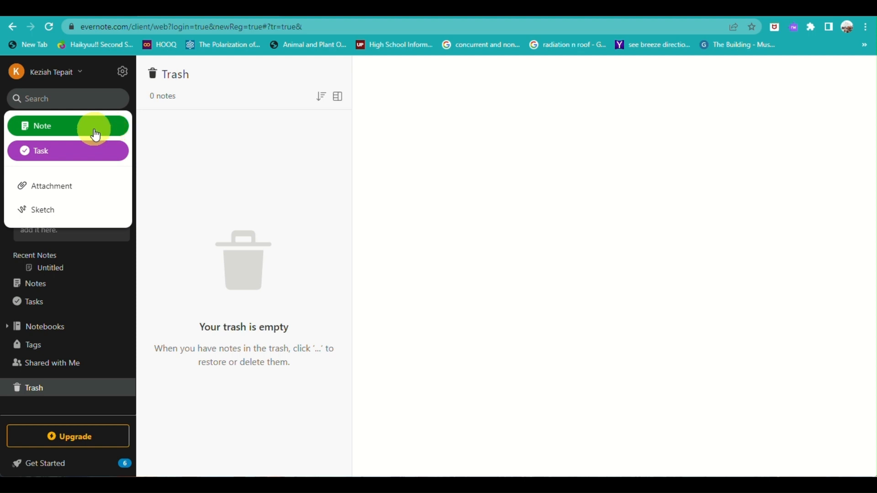
pyautogui.click(95, 132)
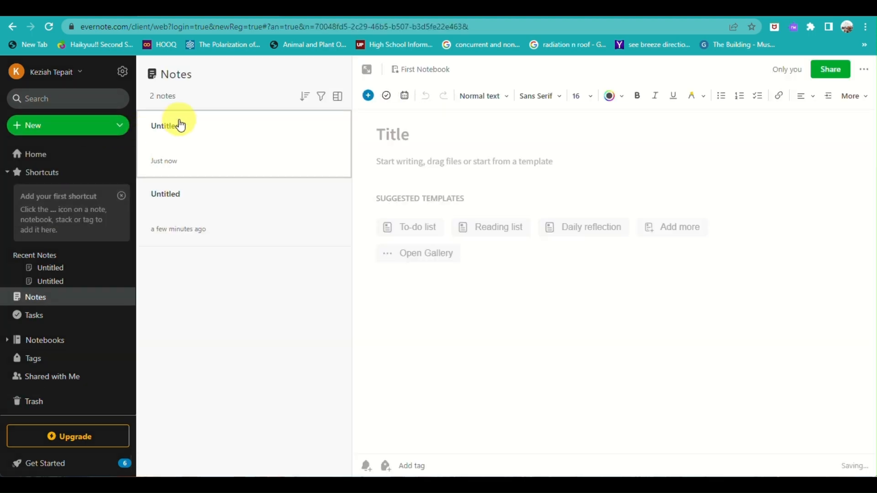
pyautogui.click(384, 144)
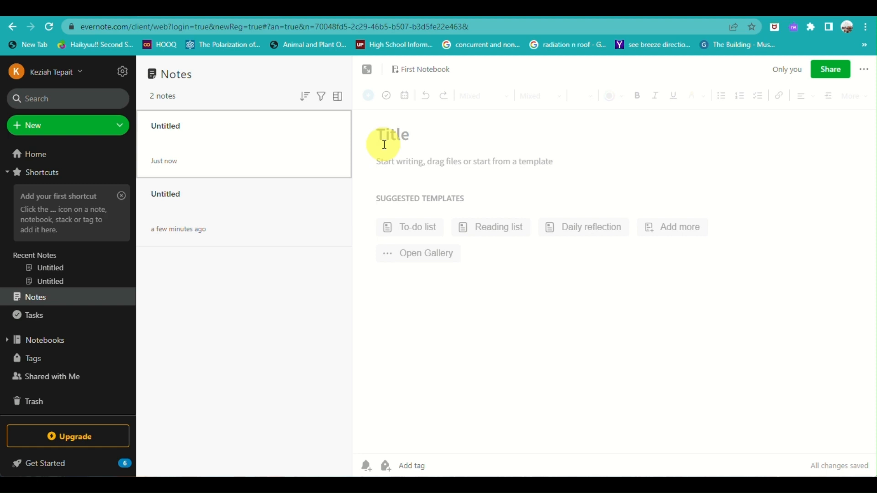
pyautogui.write('research')
pyautogui.click(402, 166)
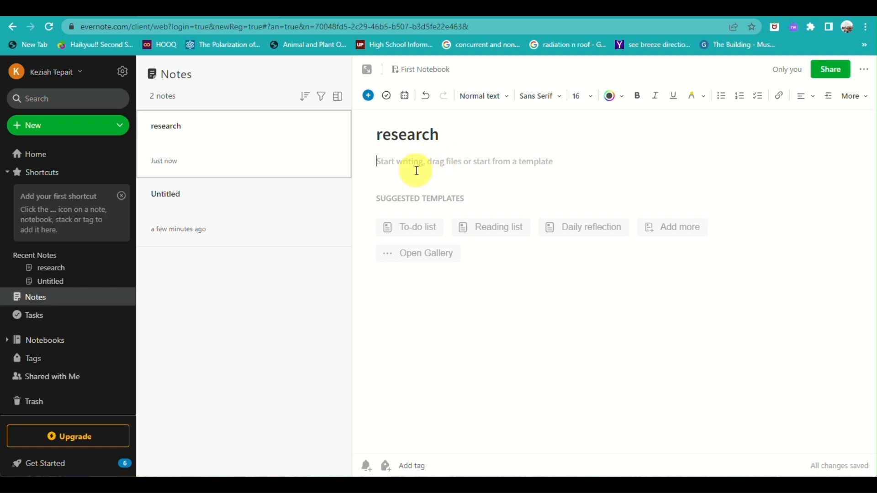
pyautogui.moveTo(423, 241)
pyautogui.click(411, 175)
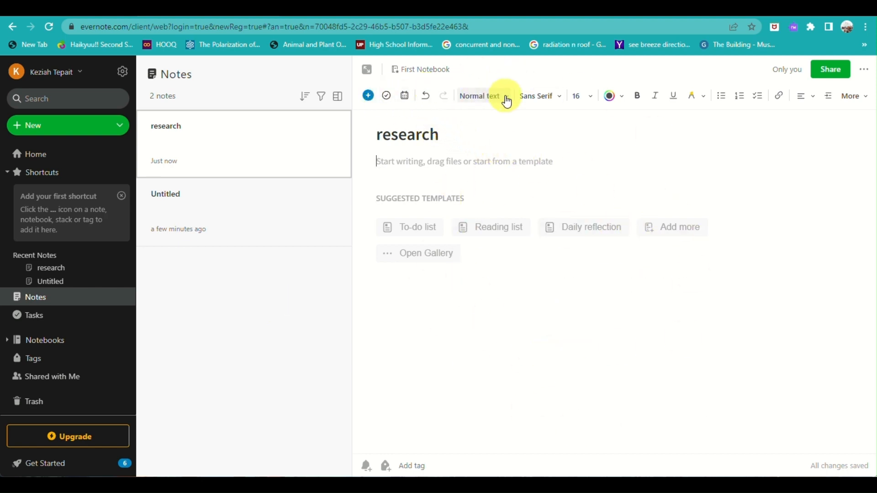
# - Examine the note's text formatting options, including font, size, colour, bold and the additional formatting choices
pyautogui.click(550, 99)
pyautogui.click(587, 96)
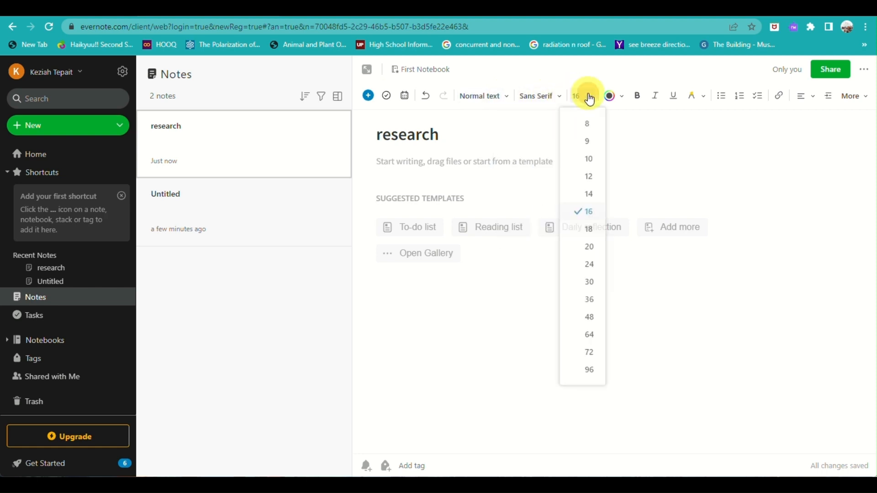
pyautogui.click(621, 101)
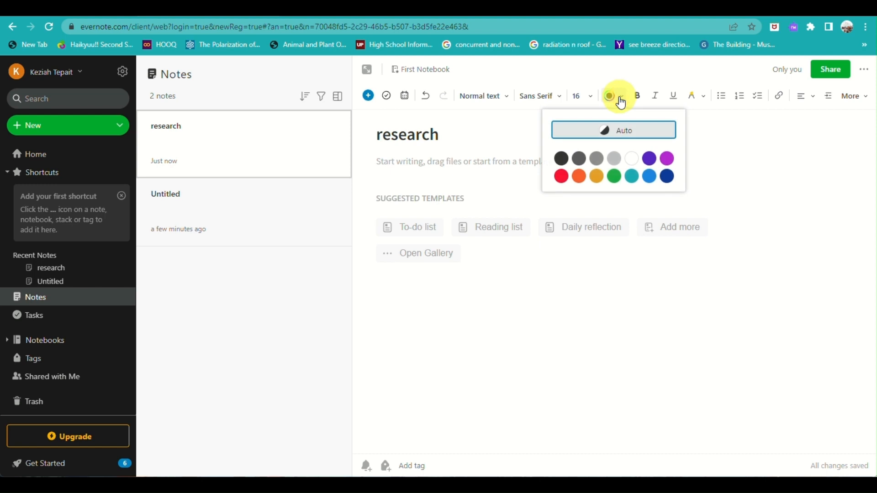
pyautogui.click(637, 98)
pyautogui.click(637, 98)
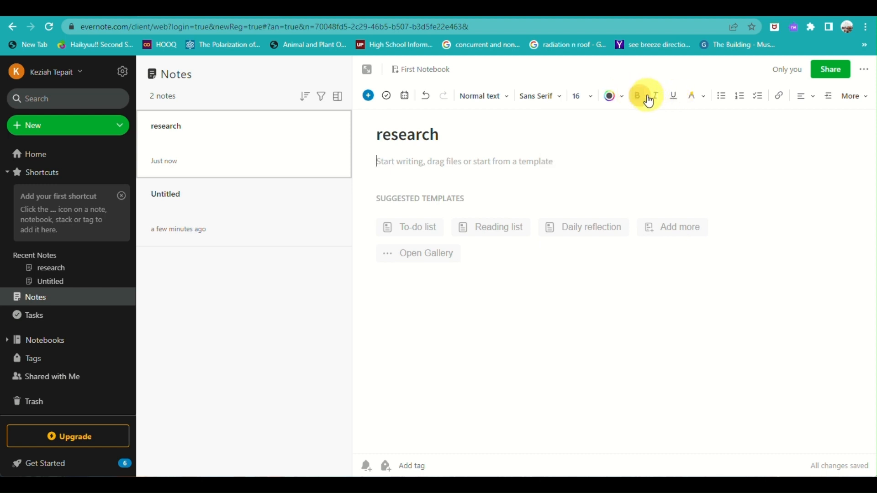
pyautogui.click(866, 101)
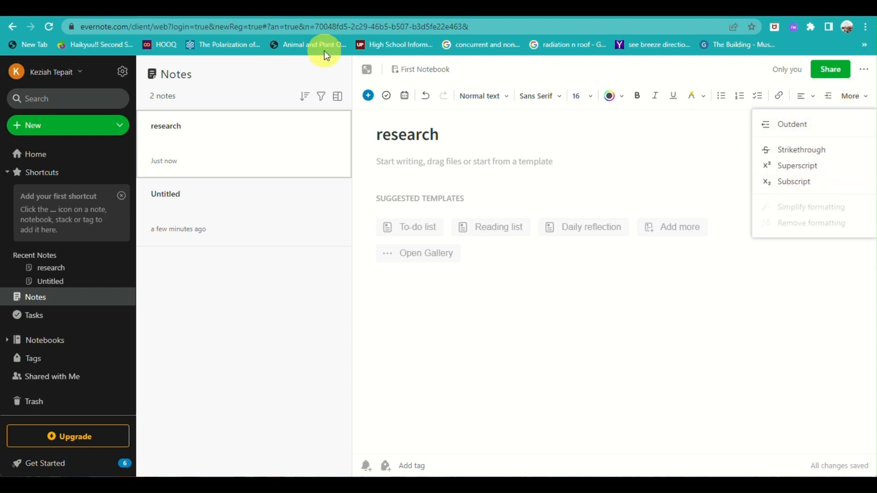
# - Insert a task into the research note, try to make it due tomorrow, and decline the free trial
pyautogui.click(368, 96)
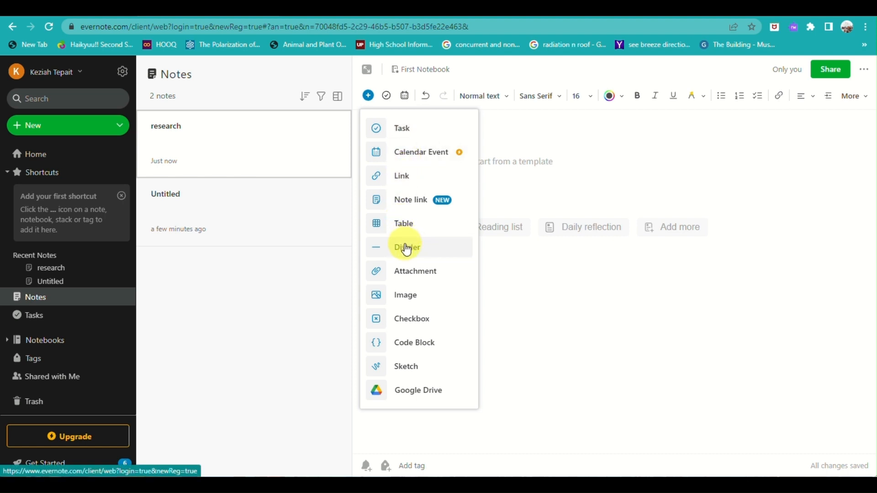
pyautogui.click(413, 124)
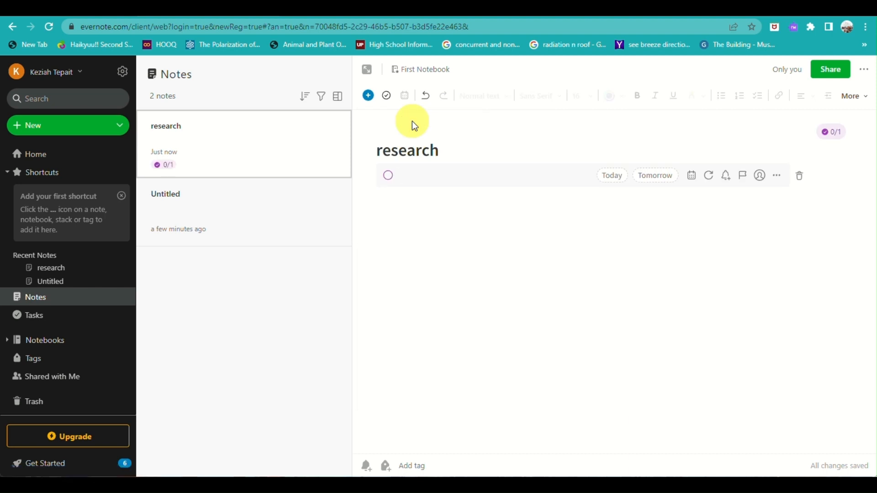
pyautogui.click(647, 179)
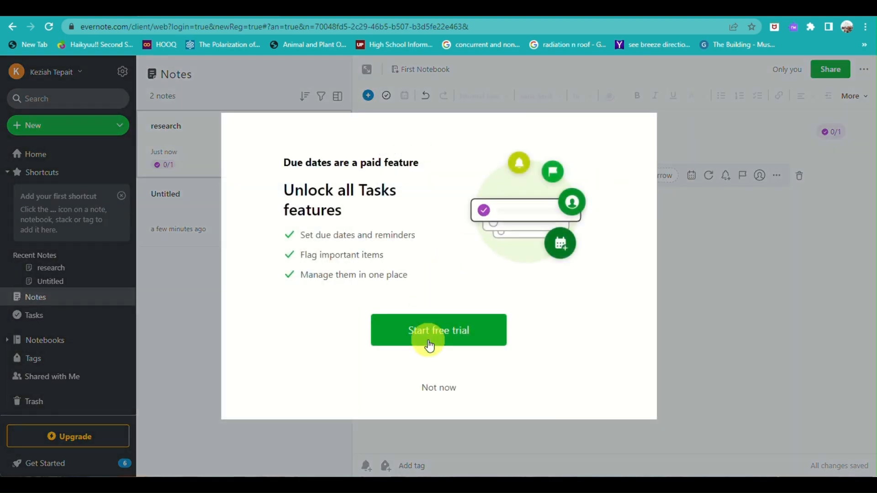
pyautogui.click(444, 387)
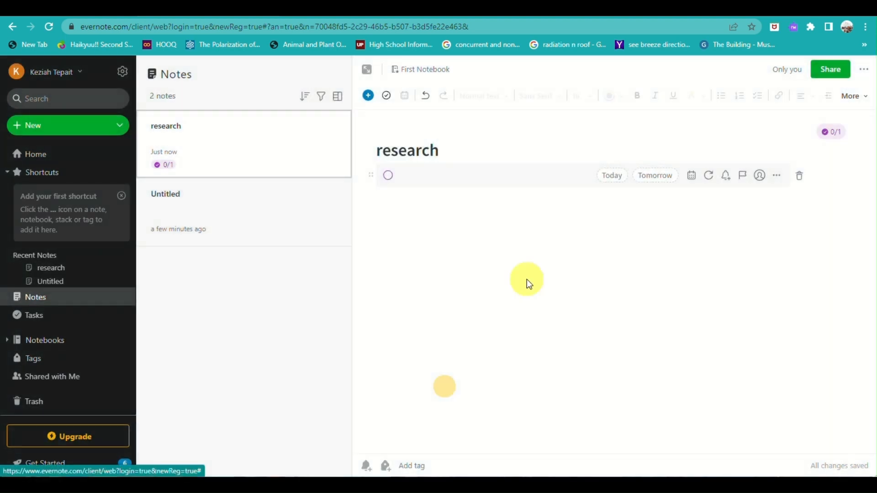
# - Fill the research note's task list with "market research", "design proposal" and "product design"
pyautogui.click(441, 185)
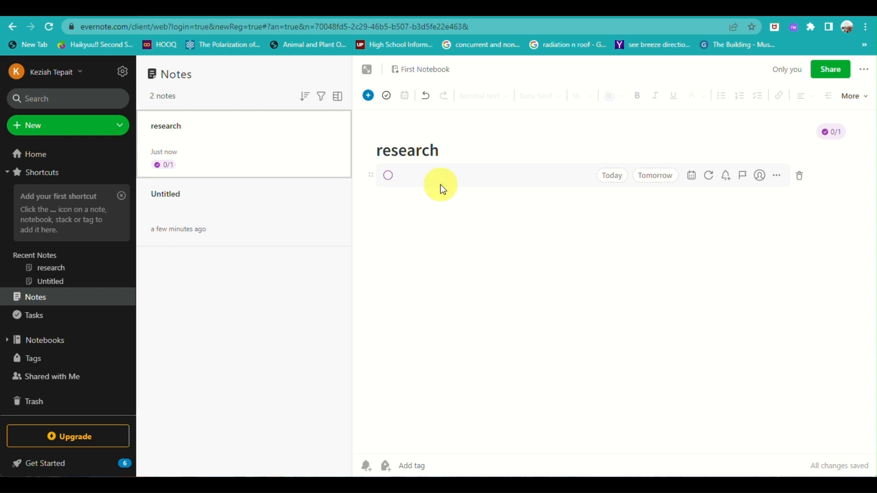
pyautogui.write('market research')
pyautogui.press('Return')
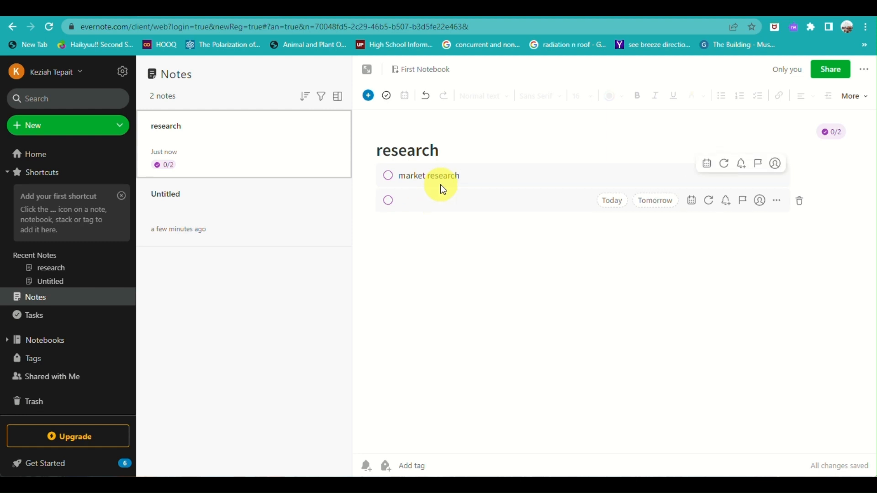
pyautogui.write('p')
pyautogui.press('BackSpace')
pyautogui.write('design proposal')
pyautogui.press('Return')
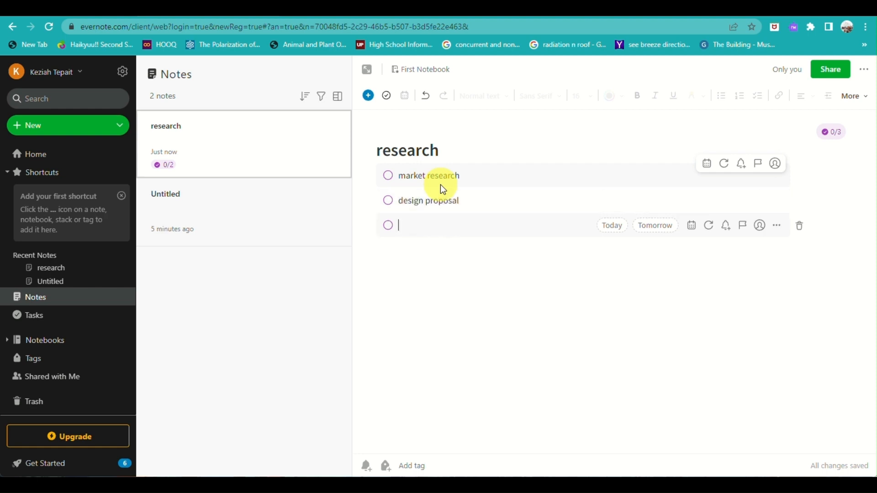
pyautogui.write('product design')
pyautogui.press('Return')
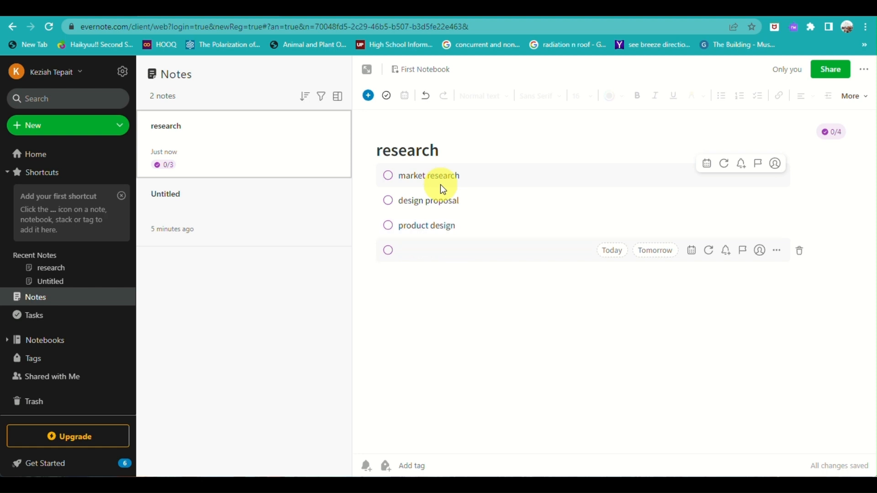
# - End the task list and insert a divider below the "product design" task
pyautogui.press('Return')
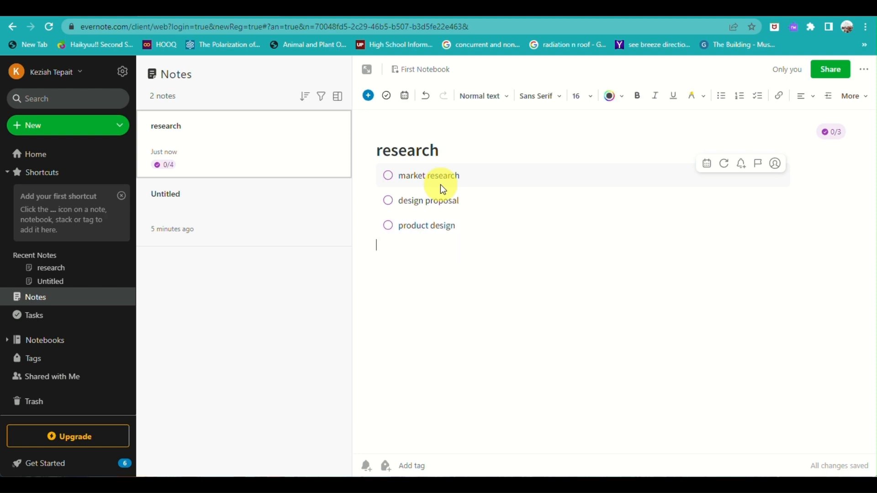
pyautogui.click(369, 97)
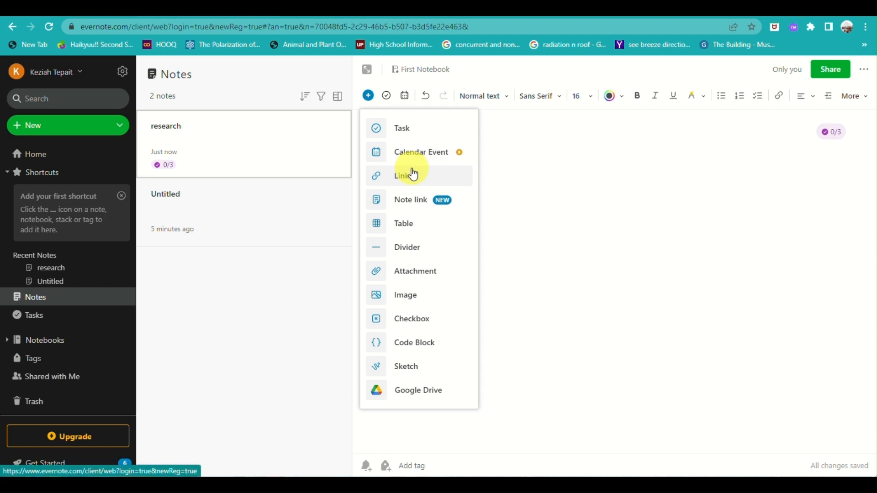
pyautogui.click(422, 246)
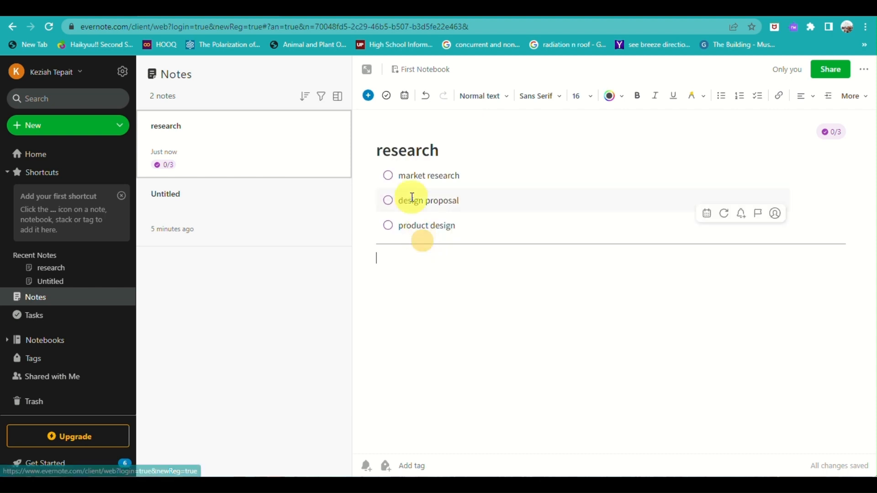
# - Connect Google Drive to the note by choosing the Google account and allowing Evernote access, and close the Get Started checklist
pyautogui.click(370, 96)
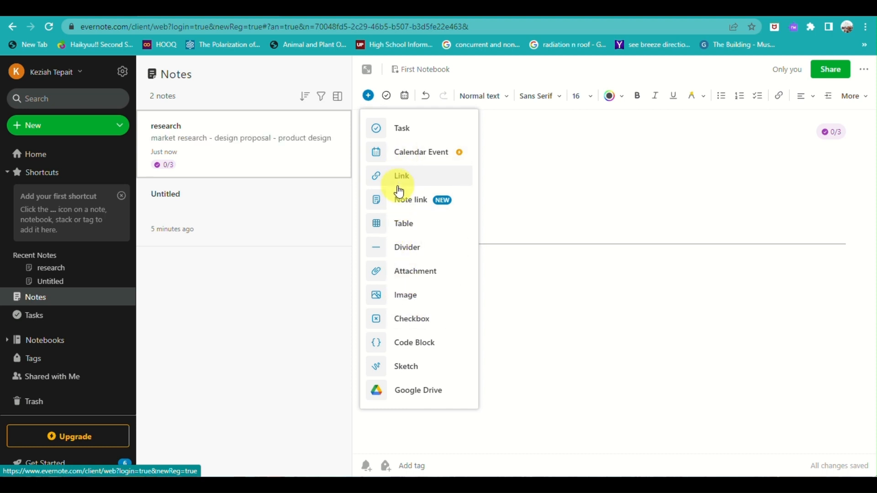
pyautogui.click(408, 391)
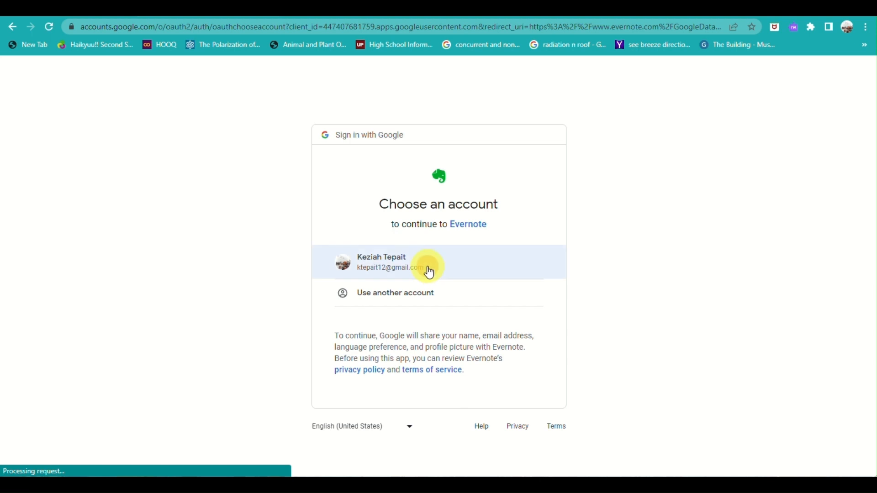
pyautogui.click(428, 269)
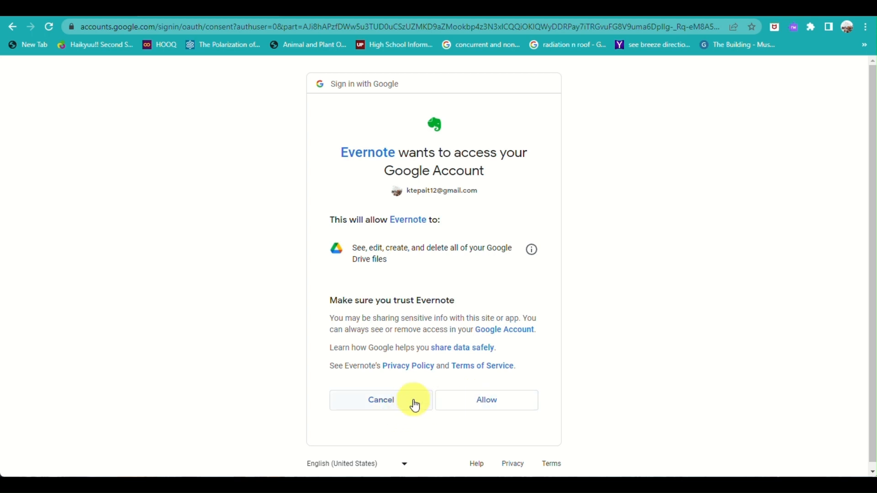
pyautogui.click(137, 9)
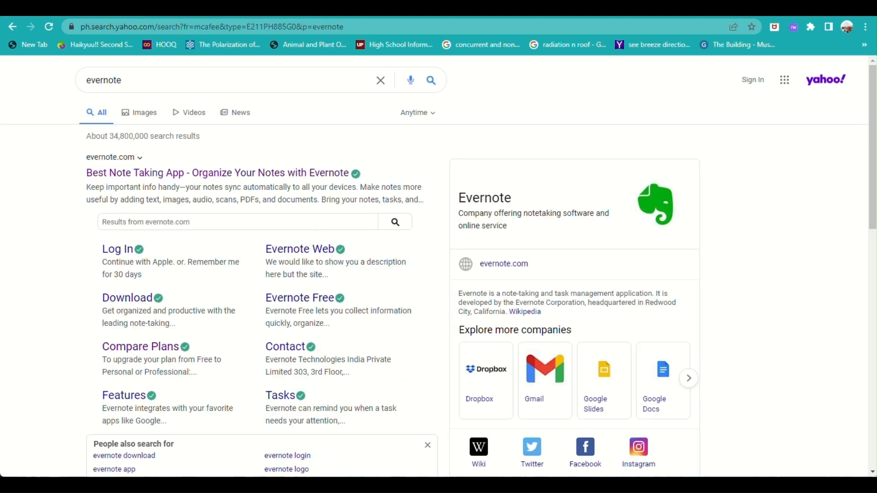
pyautogui.click(200, 8)
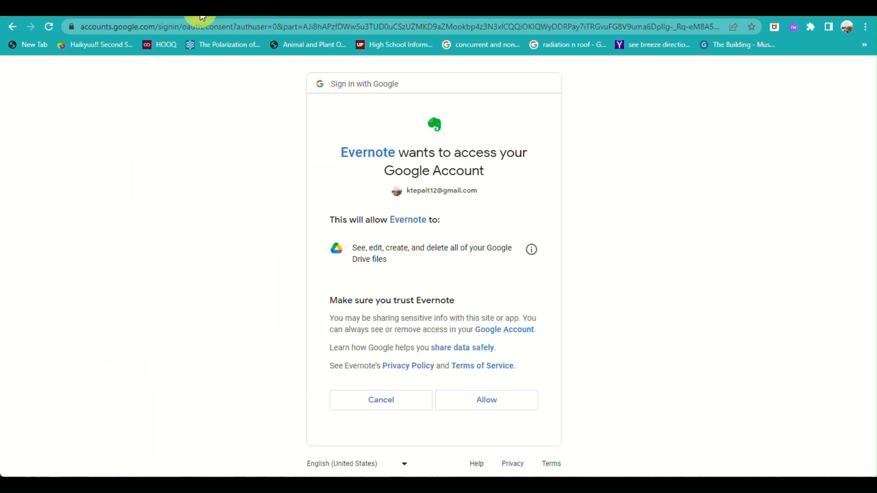
pyautogui.click(498, 401)
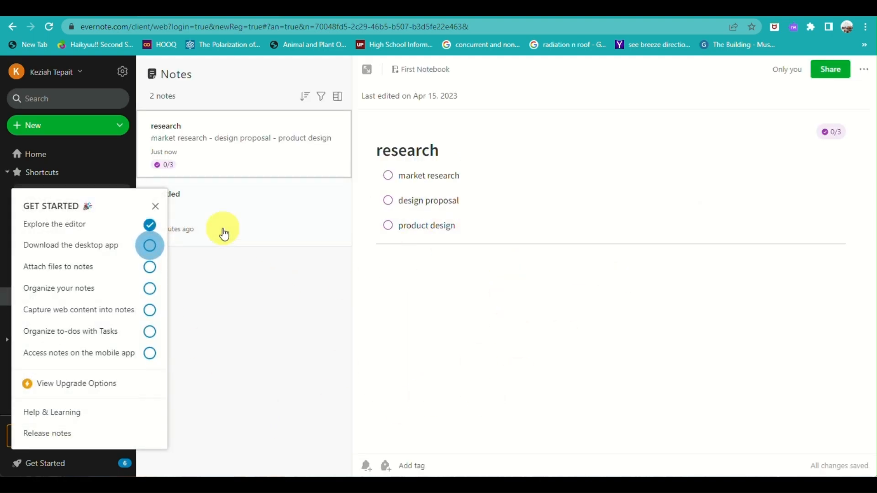
pyautogui.click(156, 208)
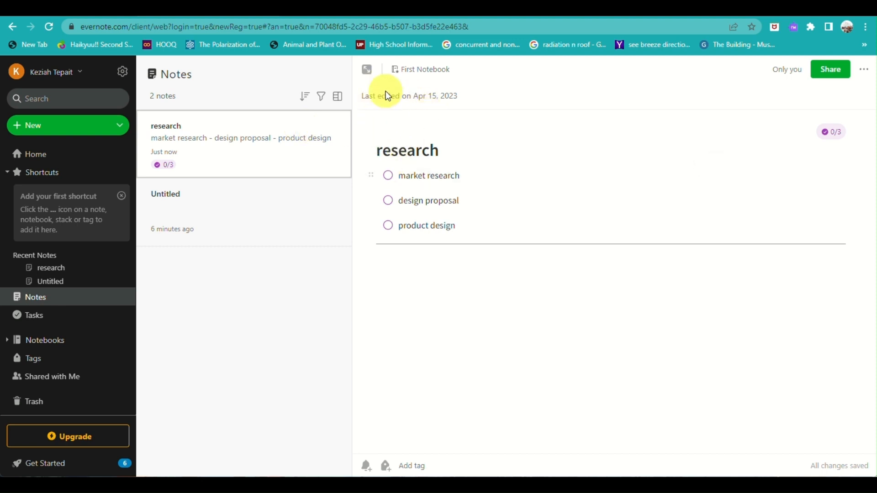
# - Insert the "actual site" image from the Pictures folder into the research note below the divider
pyautogui.click(255, 138)
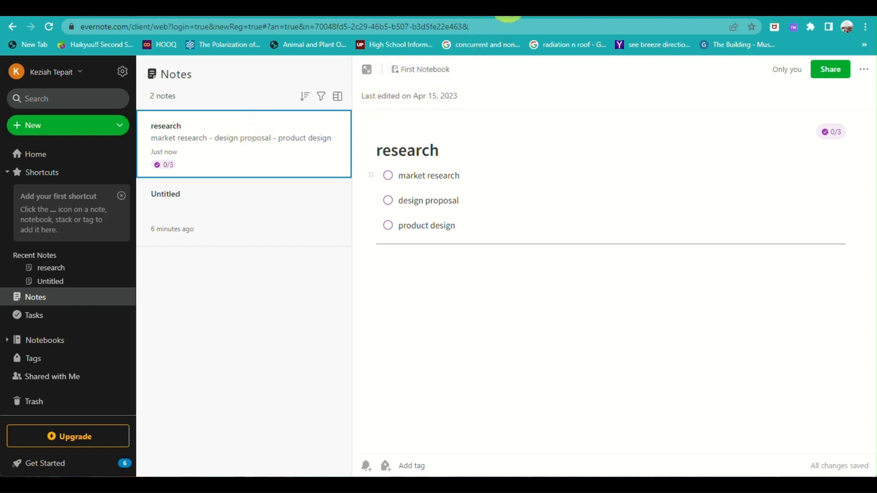
pyautogui.click(493, 9)
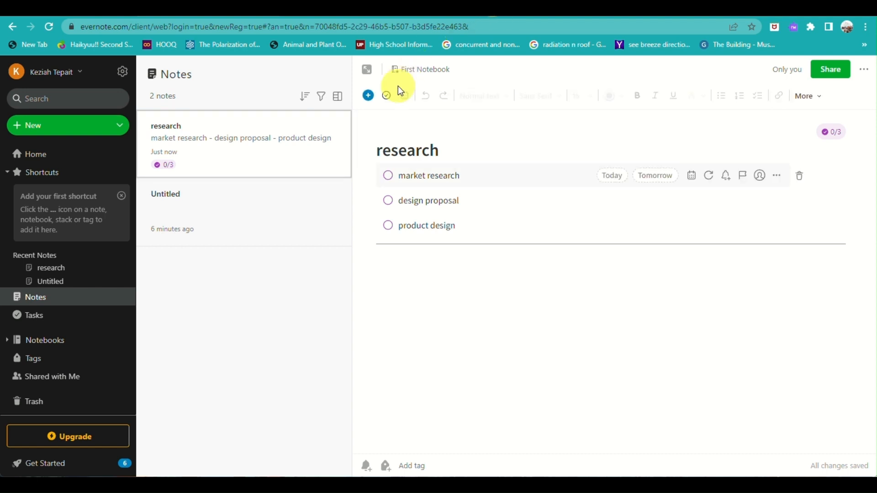
pyautogui.click(369, 97)
pyautogui.click(607, 333)
pyautogui.click(476, 229)
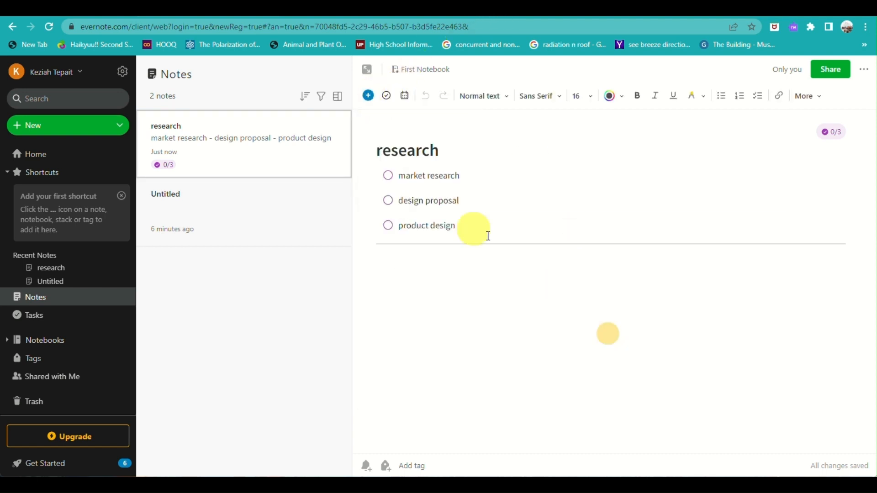
pyautogui.click(368, 96)
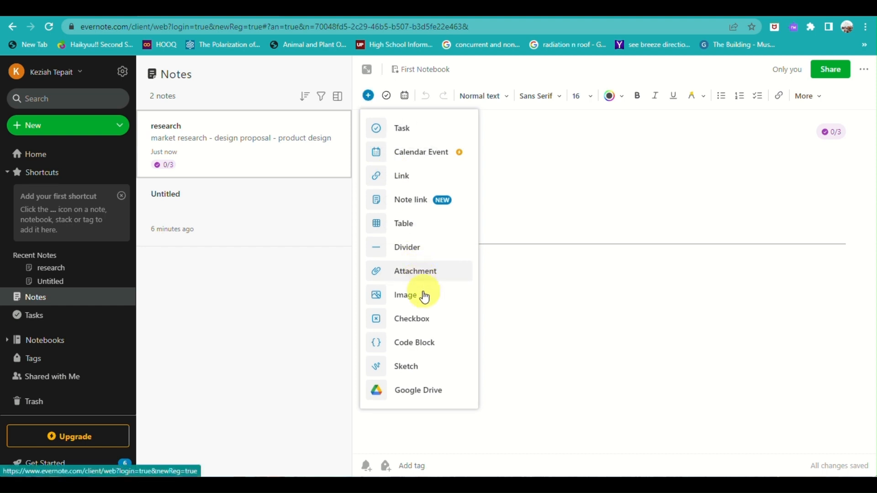
pyautogui.click(424, 296)
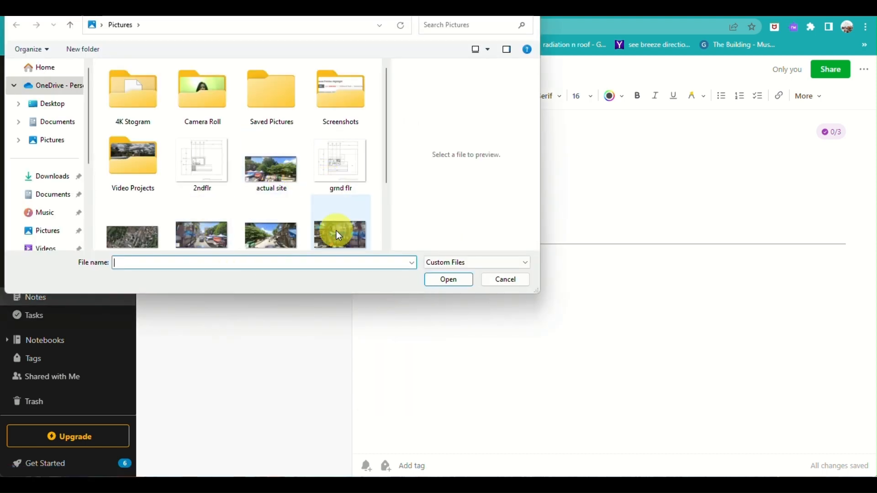
pyautogui.scroll(-3, 306, 223)
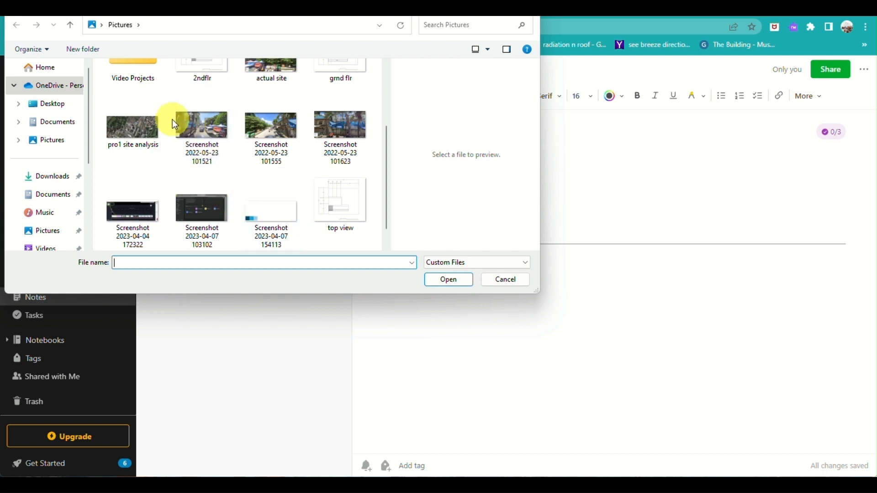
pyautogui.click(282, 67)
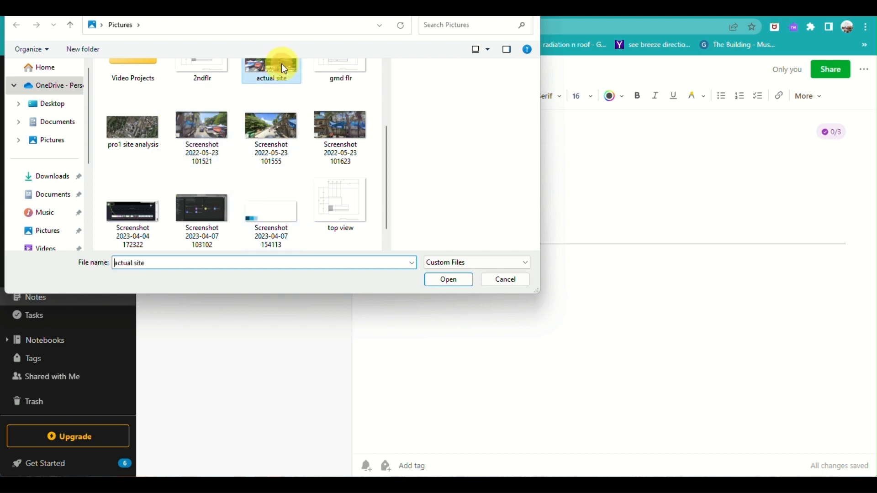
pyautogui.click(452, 282)
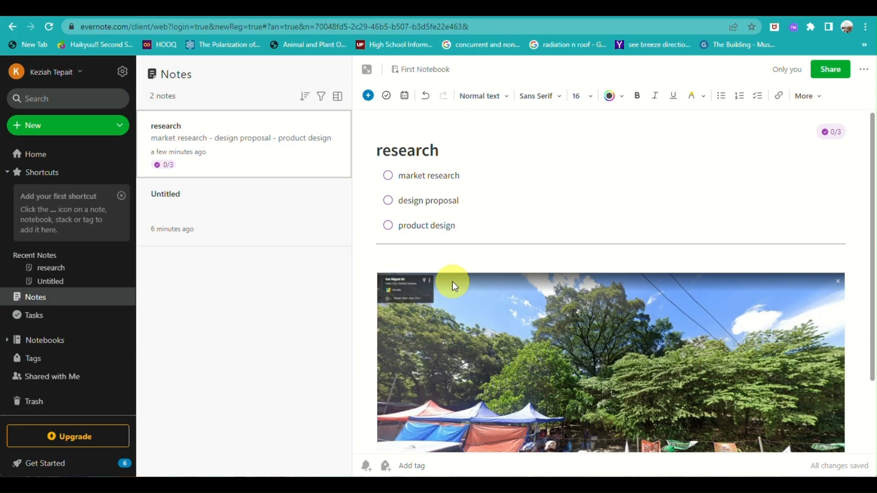
# - Delete the inserted site photo from the research note
pyautogui.scroll(-2, 452, 361)
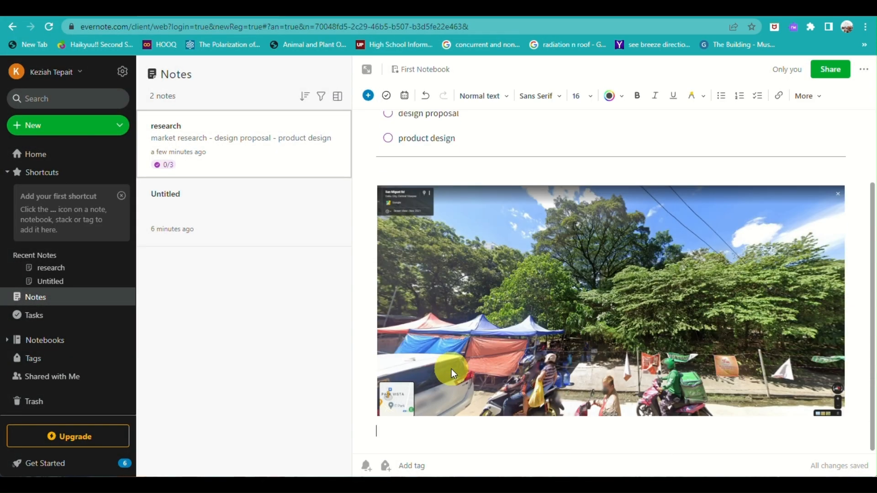
pyautogui.click(525, 321)
pyautogui.press('BackSpace')
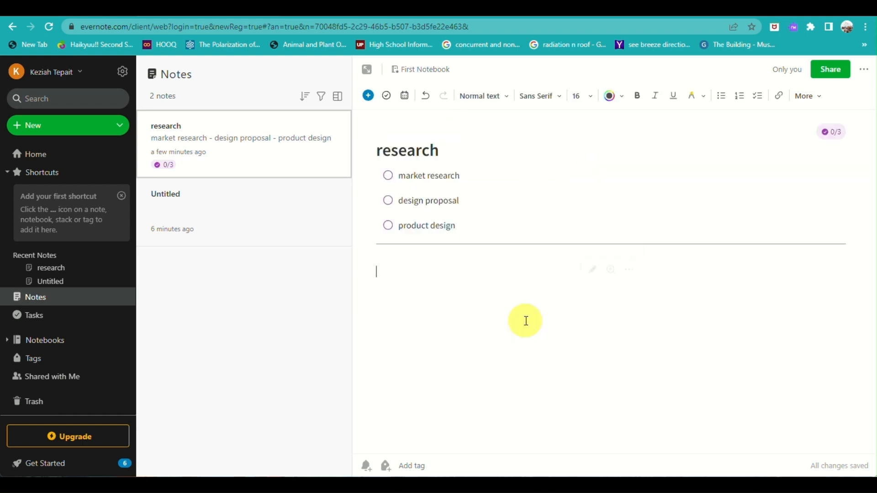
# - Try to insert a calendar event into the research note, and dismiss the calendar trial offer
pyautogui.click(370, 97)
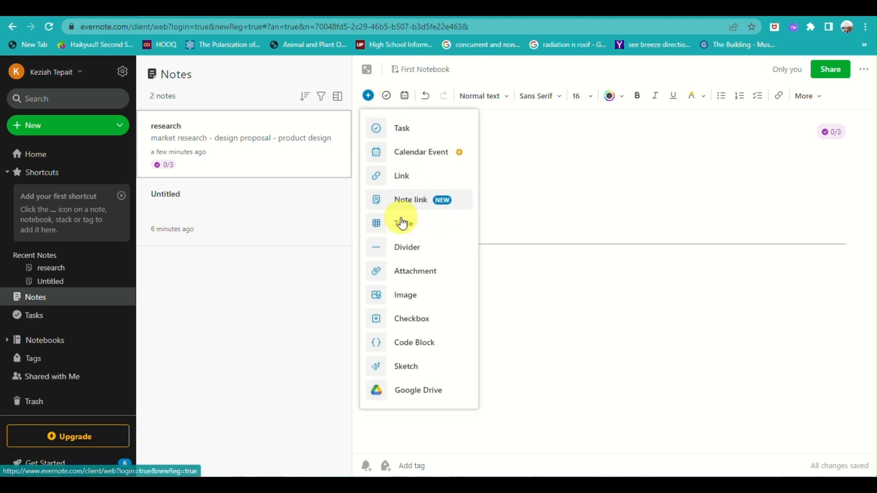
pyautogui.click(402, 154)
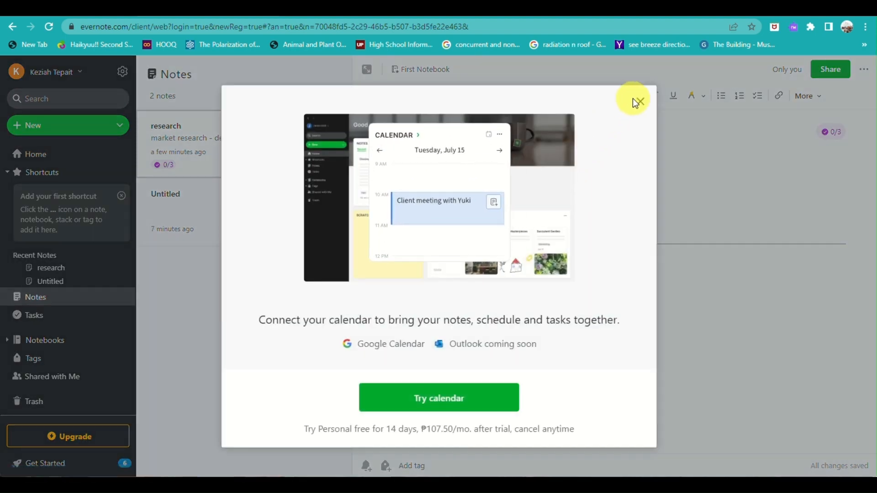
pyautogui.click(642, 103)
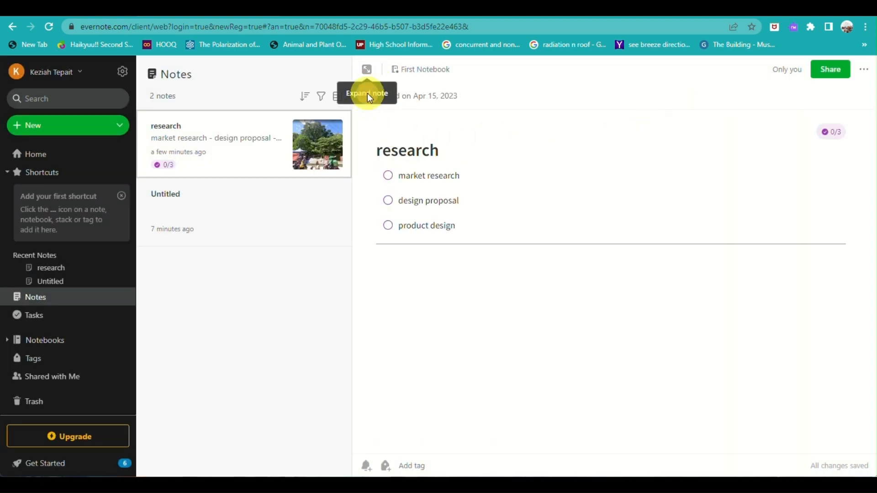
# - Attach the PDF "ARCADPRESENTATION BOARD" from the Pictures folder to the research note below the divider
pyautogui.click(411, 286)
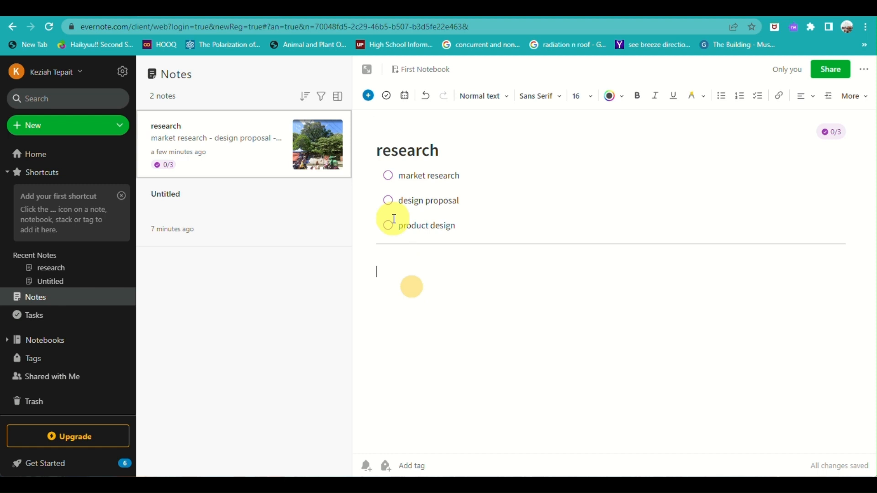
pyautogui.click(368, 95)
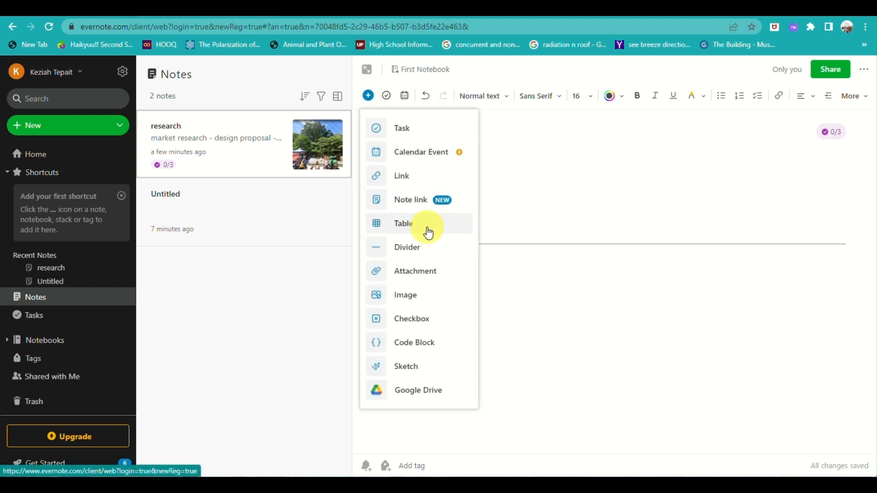
pyautogui.click(428, 282)
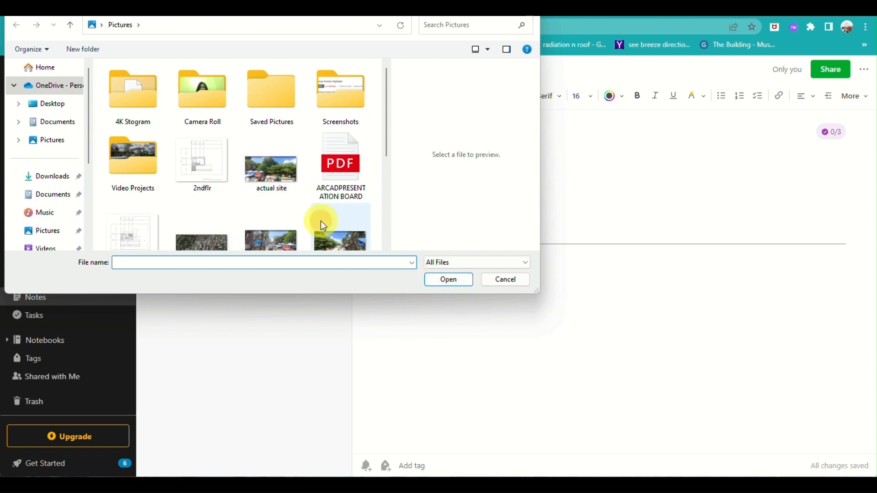
pyautogui.click(320, 221)
pyautogui.click(350, 149)
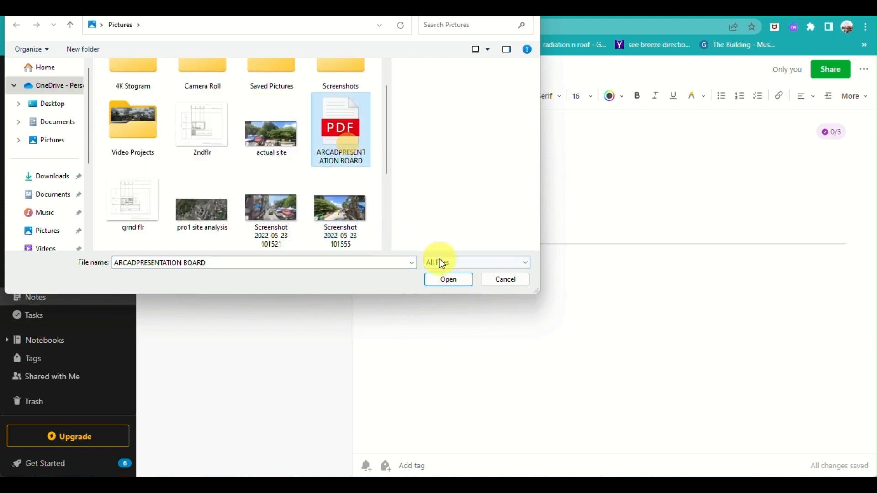
pyautogui.click(445, 279)
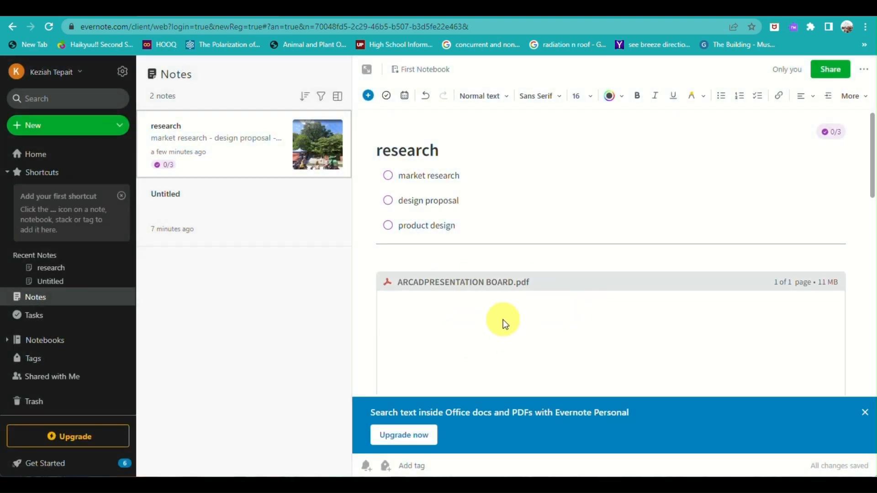
# - Examine the attached presentation board PDF from beginning to end, and dismiss the Evernote Personal upgrade banner
pyautogui.scroll(-10, 503, 320)
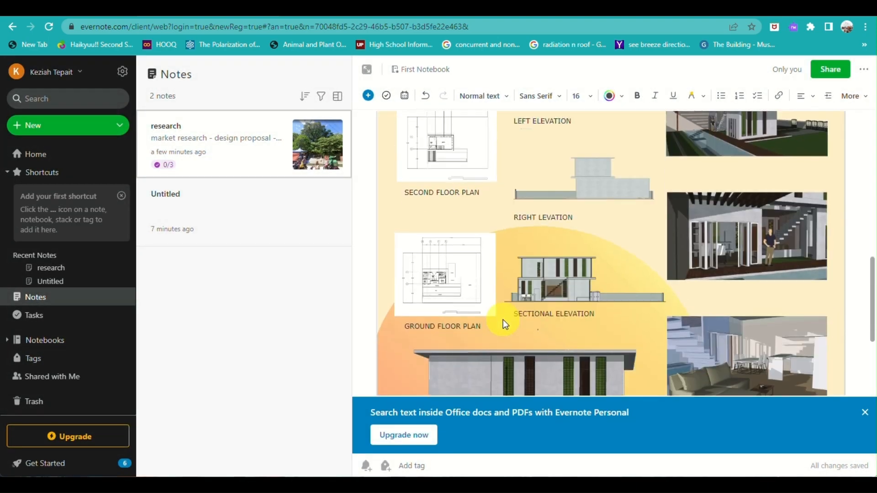
pyautogui.scroll(-4, 503, 322)
pyautogui.scroll(10, 503, 322)
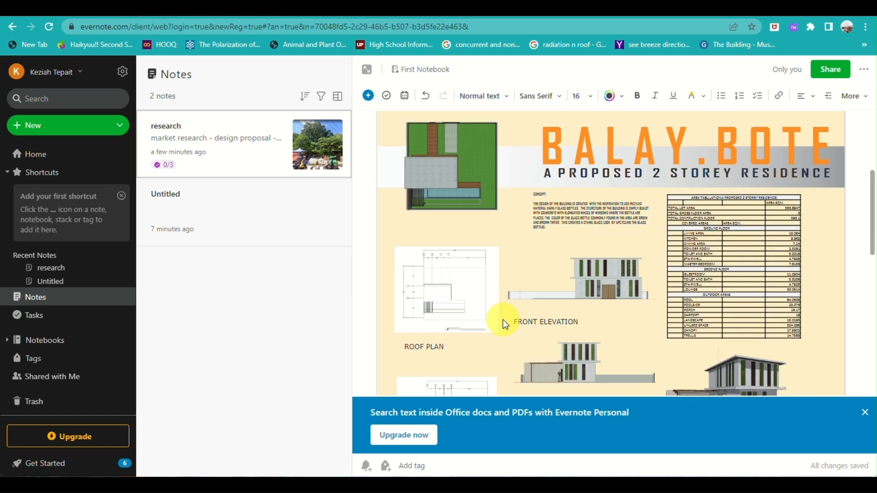
pyautogui.scroll(3, 503, 325)
pyautogui.click(865, 413)
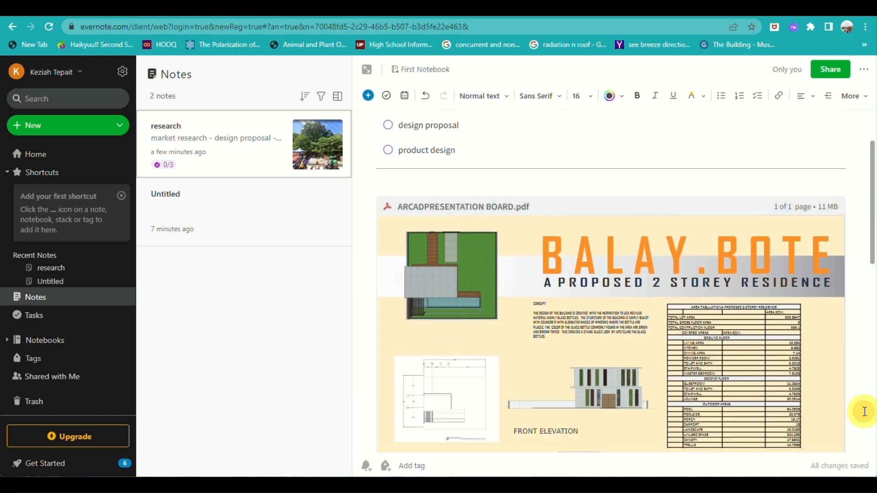
pyautogui.scroll(-10, 752, 276)
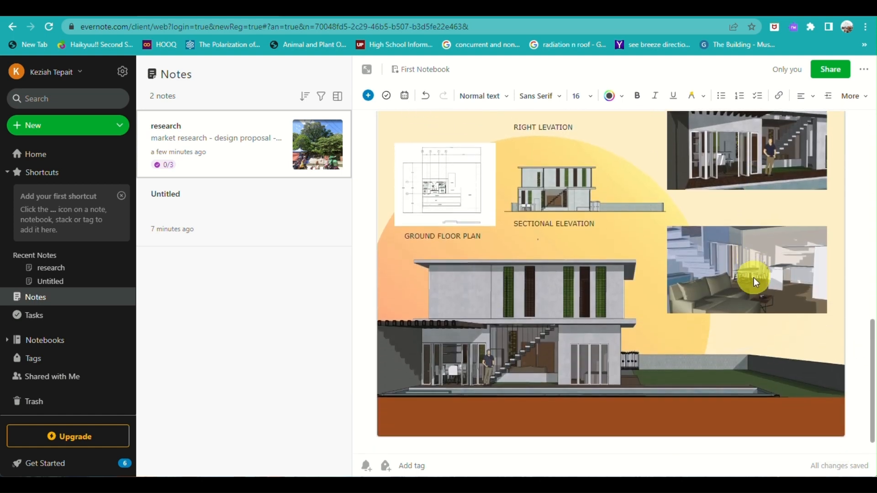
pyautogui.scroll(-1, 582, 325)
pyautogui.scroll(6, 582, 325)
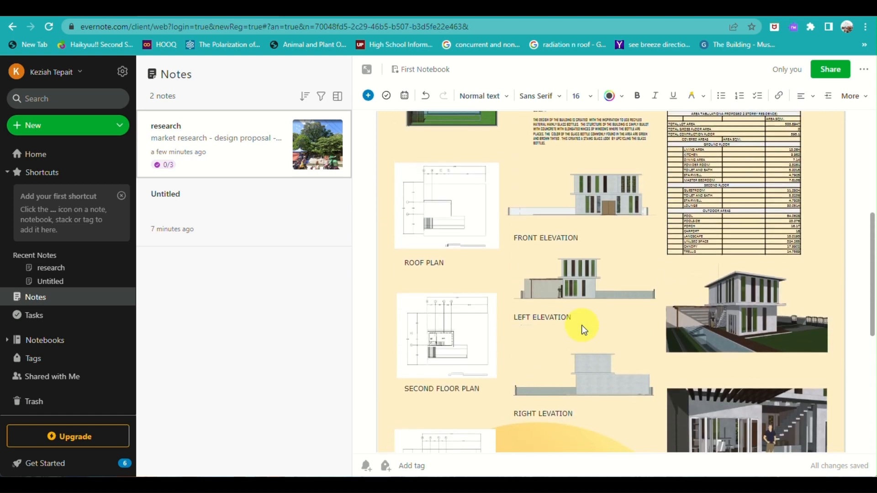
pyautogui.scroll(6, 582, 325)
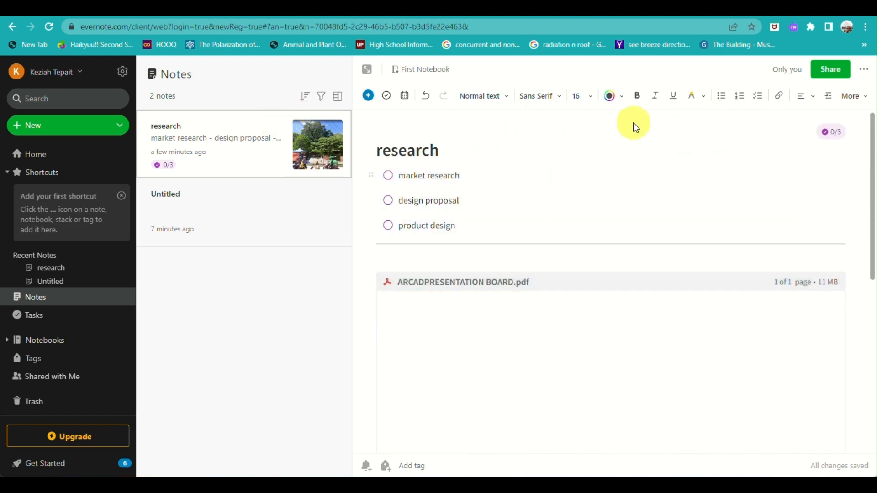
# - Create a new task named "finish project" in the "Things to do" note
pyautogui.click(100, 124)
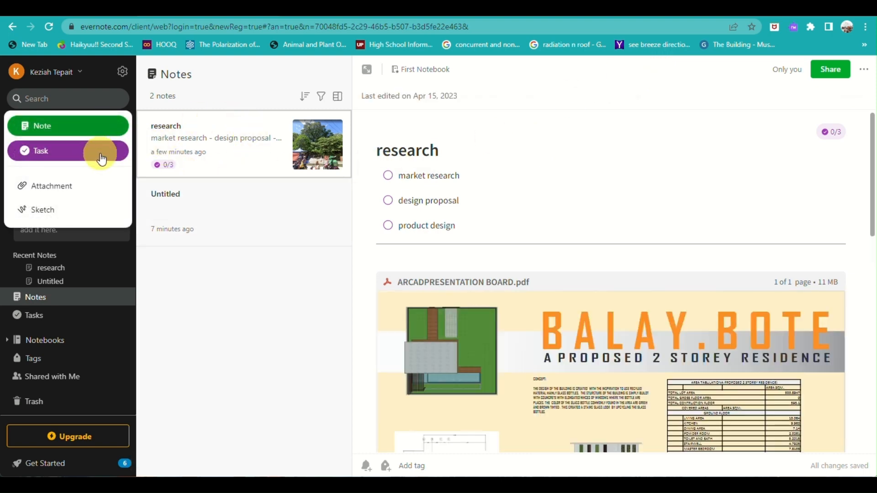
pyautogui.click(101, 158)
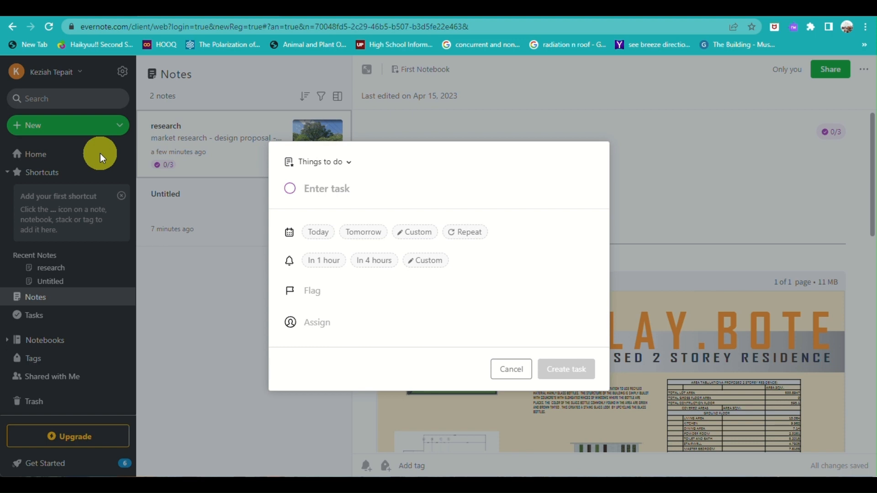
pyautogui.write('fin')
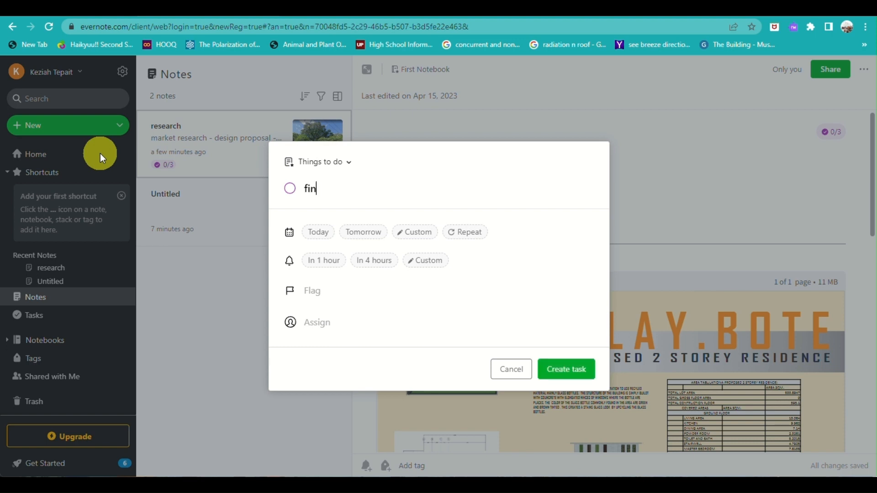
pyautogui.write('ish project')
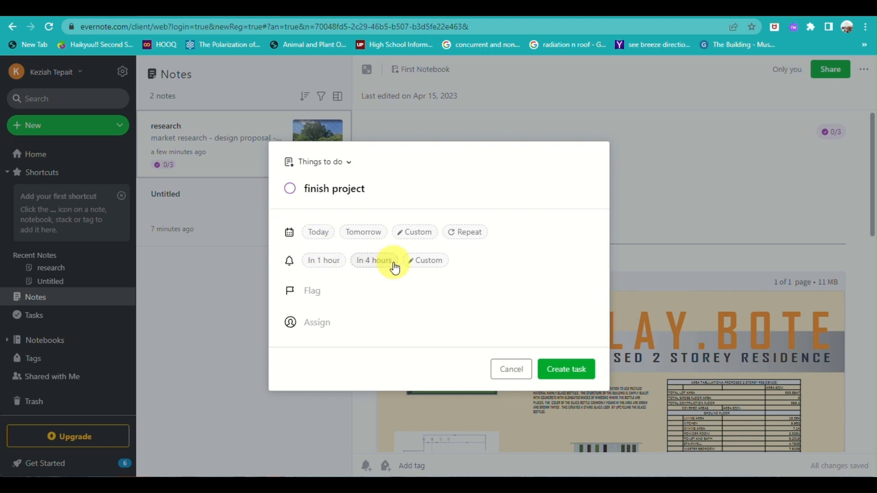
pyautogui.click(560, 379)
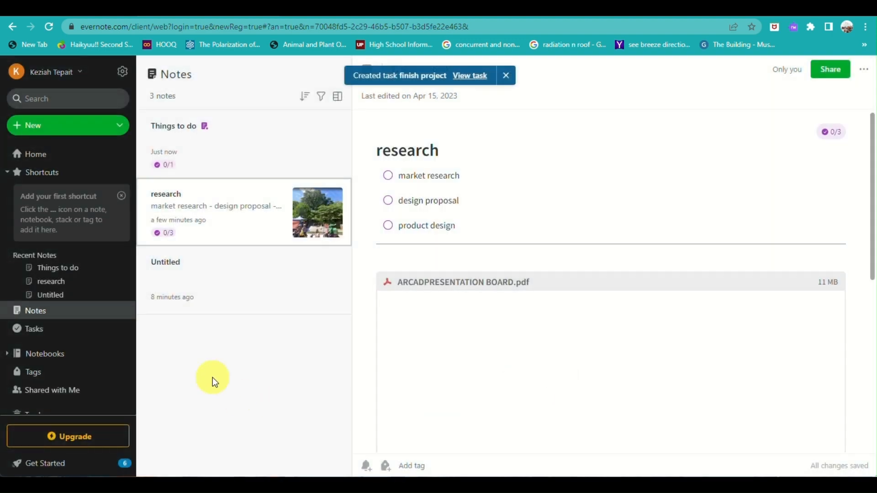
# - Open the "Things to do" note and examine the additional actions available for it
pyautogui.click(219, 161)
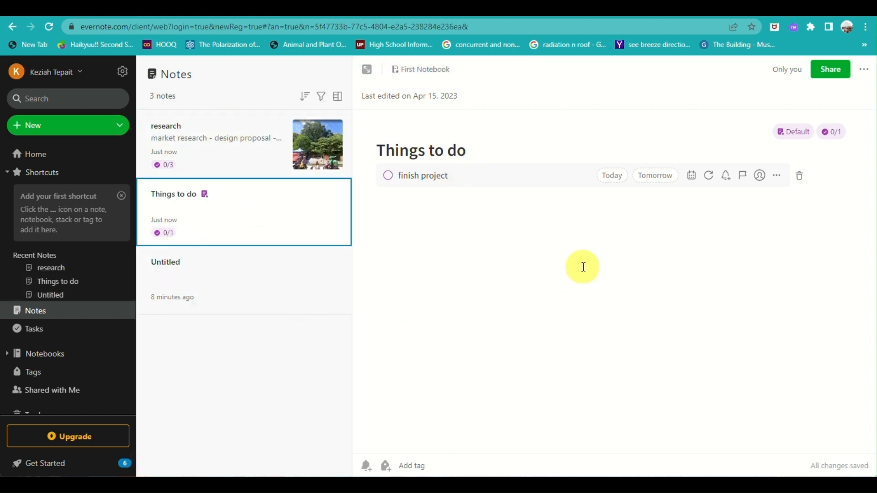
pyautogui.scroll(-1, 4, 369)
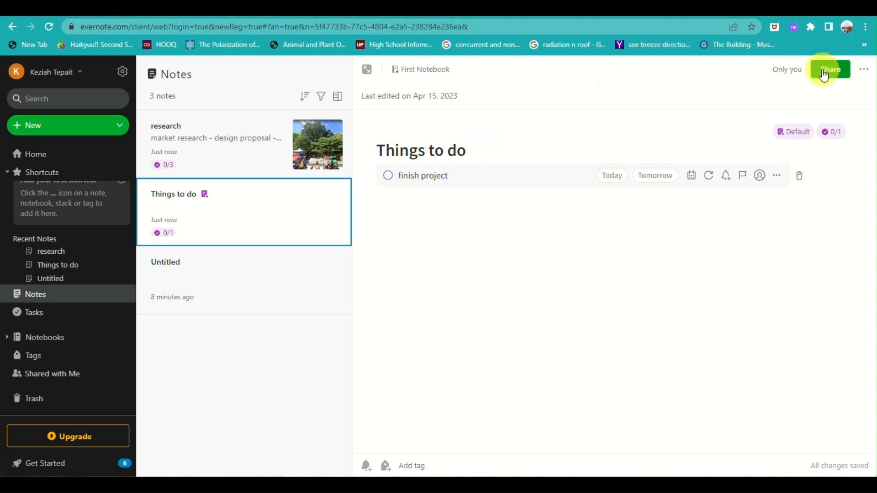
pyautogui.click(866, 68)
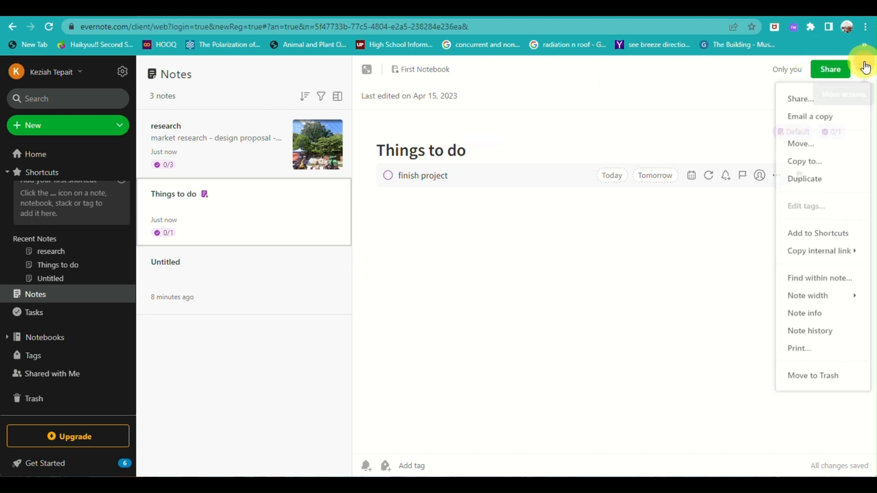
pyautogui.click(688, 289)
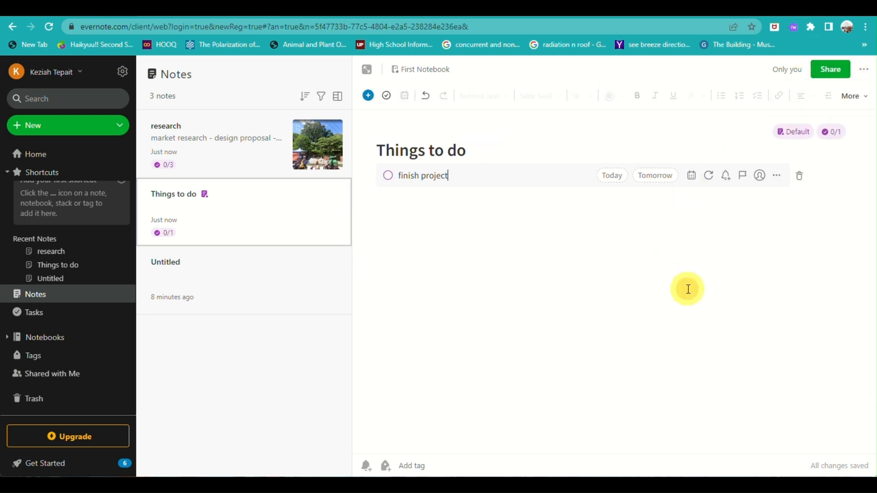